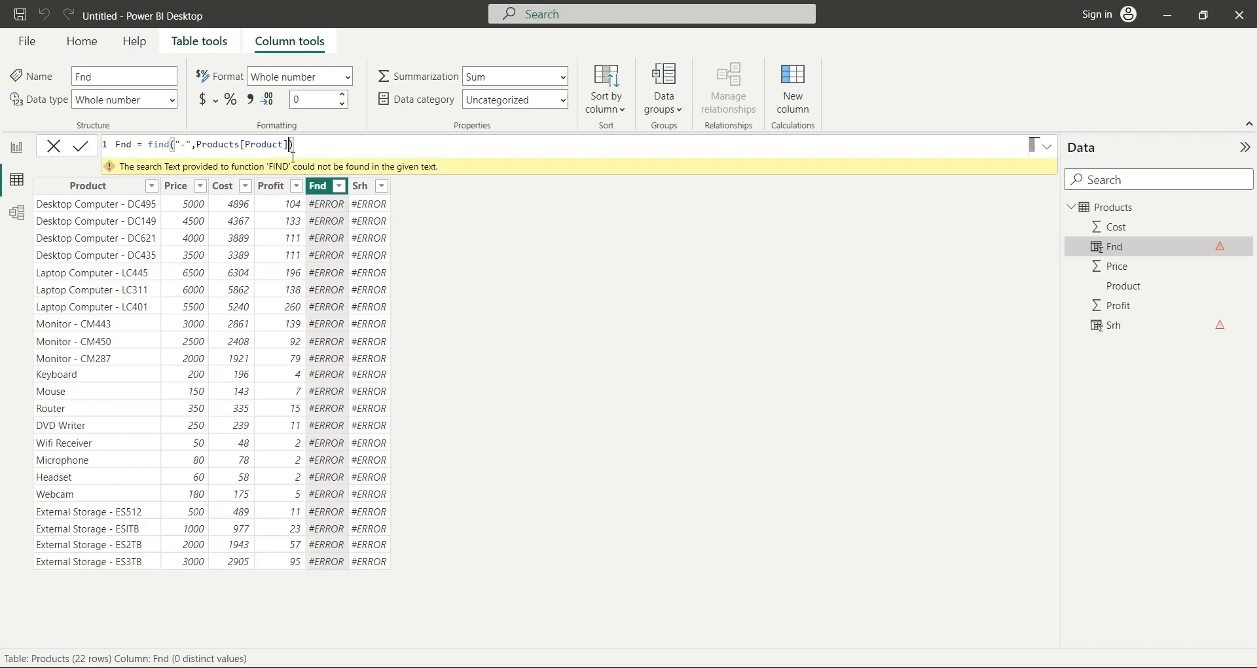
# Step: Complete the Fnd column's FIND formula with an empty start position and a not-found value of 0
pyautogui.write(',,0')
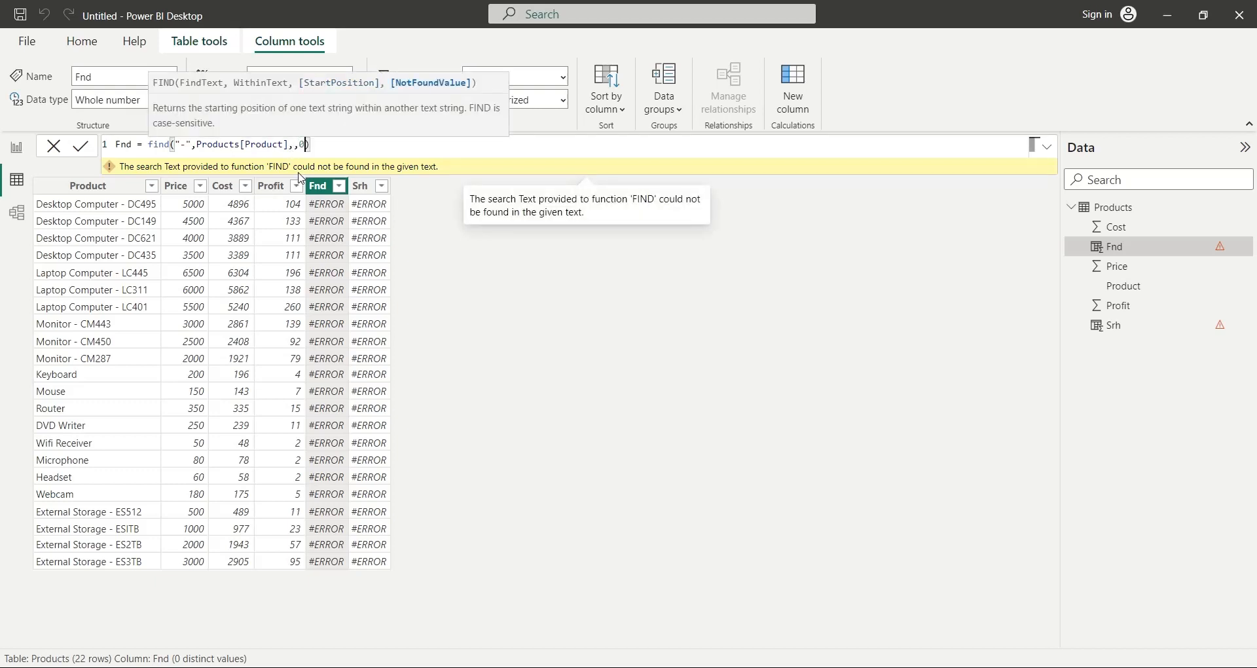
pyautogui.press('Return')
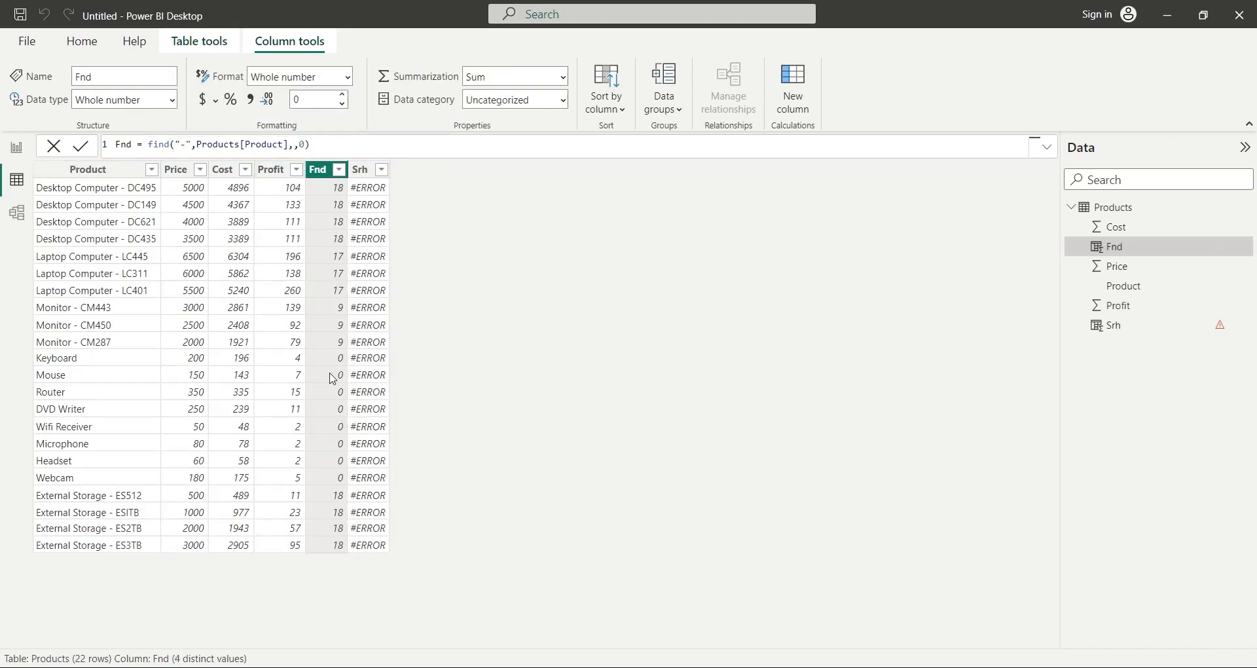
# Step: Extend the Srh column's SEARCH formula with an empty start position and a not-found value of 0
pyautogui.click(360, 169)
pyautogui.click(299, 145)
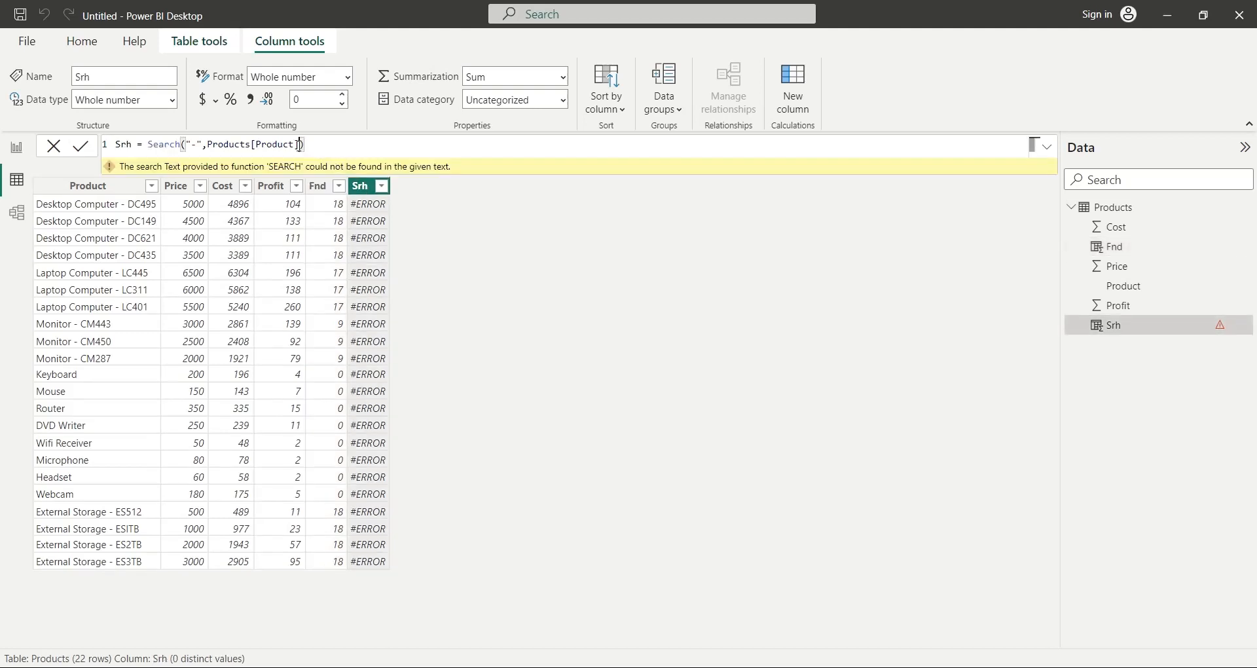
pyautogui.write(',,')
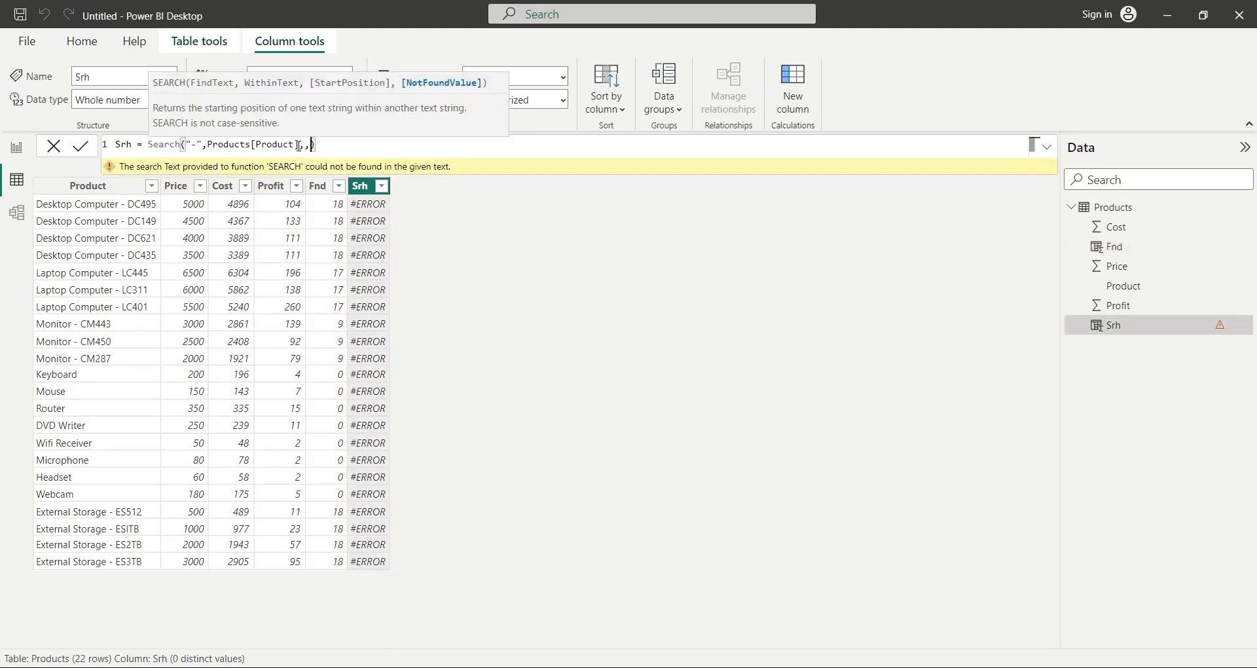
pyautogui.write('0')
pyautogui.press('Return')
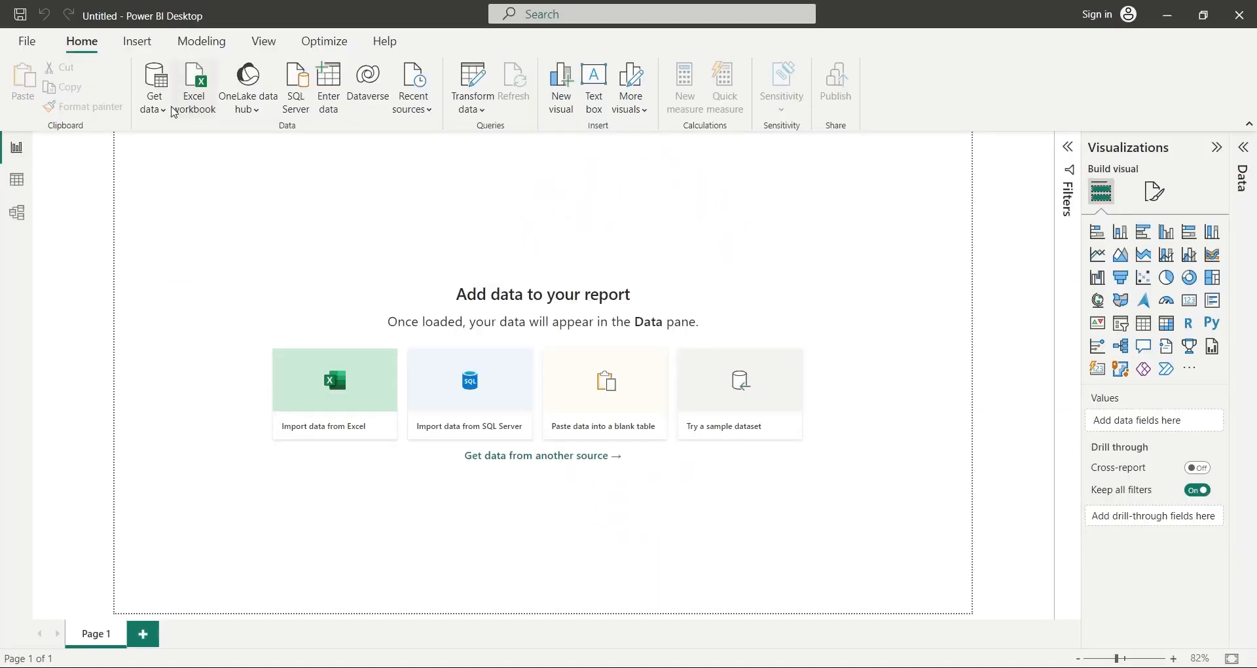
# Step: Import the Products table from the Excel workbook Computer Shop.xlsx into the blank report
pyautogui.click(190, 108)
pyautogui.doubleClick(449, 189)
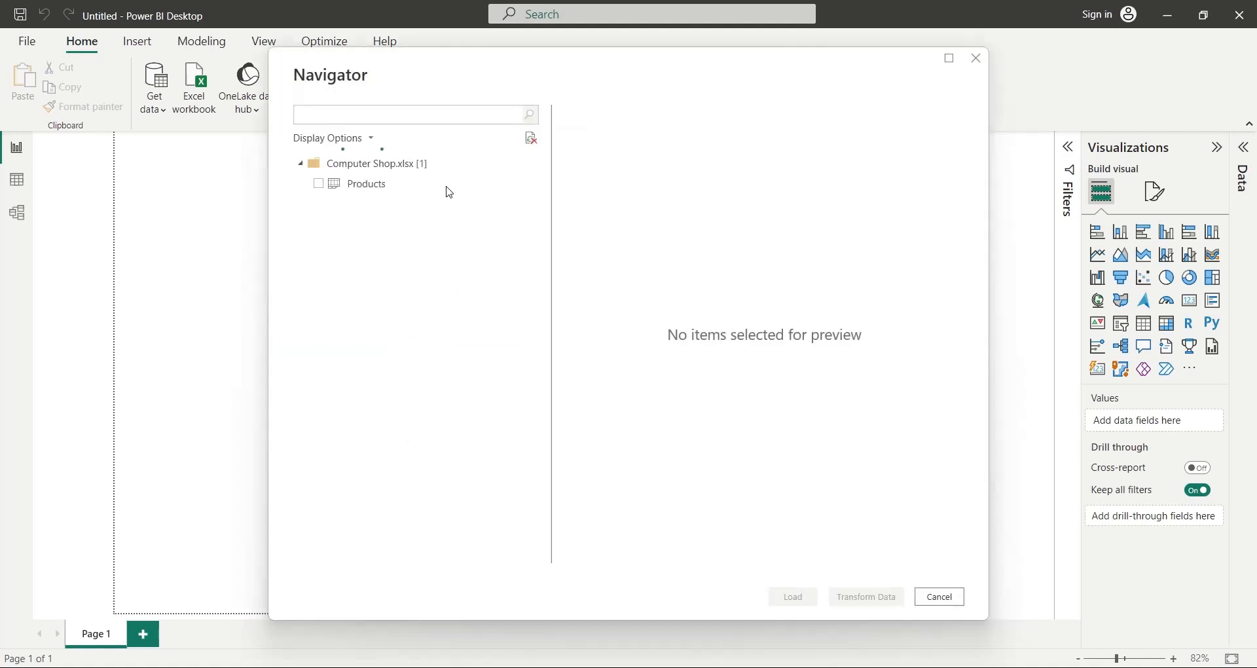
pyautogui.click(319, 184)
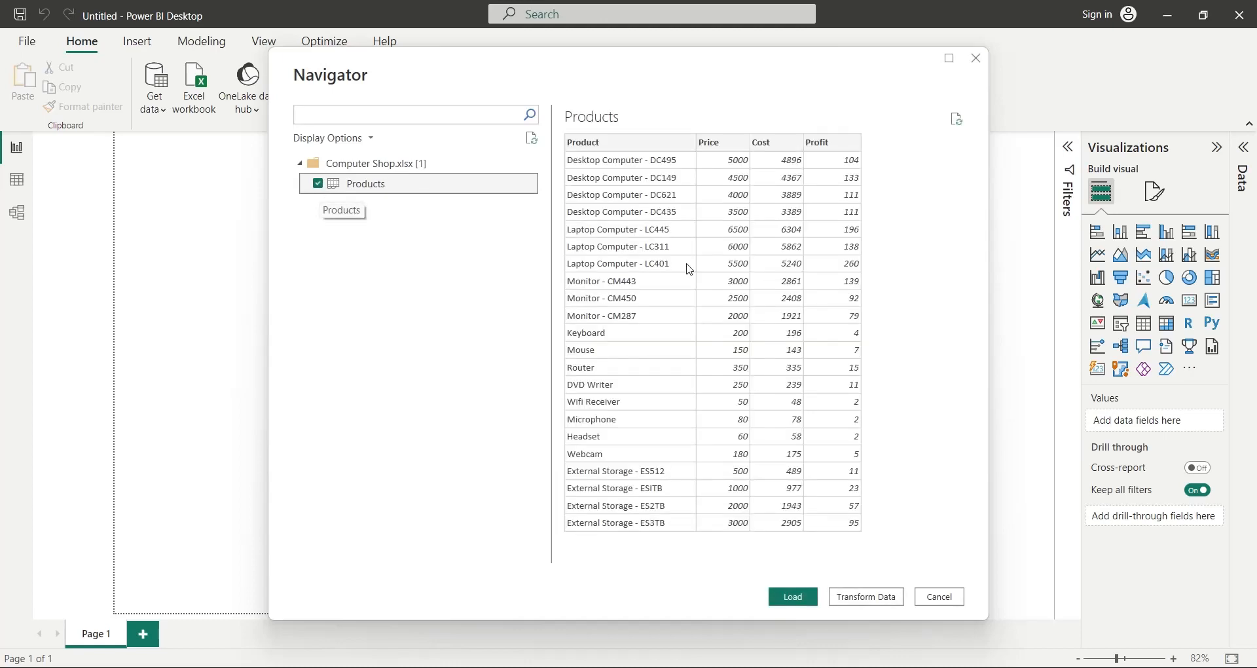
pyautogui.click(792, 597)
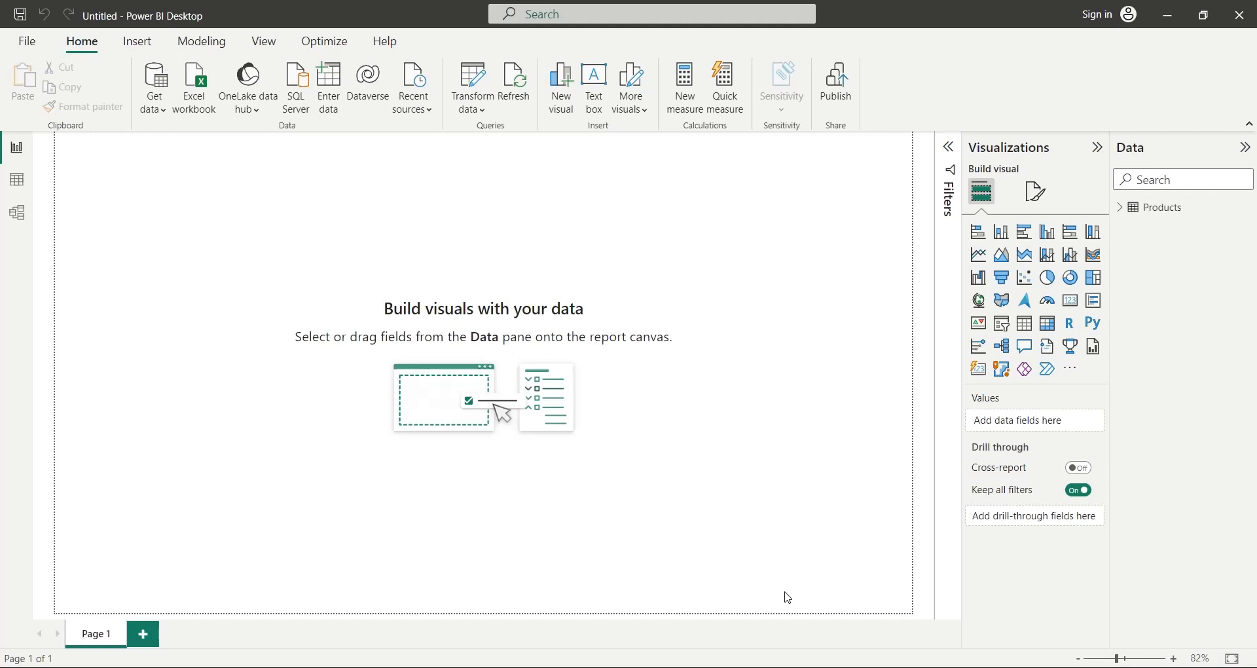
# Step: Expand the Products table's fields and display its rows in table view to examine the Profit and Product columns
pyautogui.click(1123, 207)
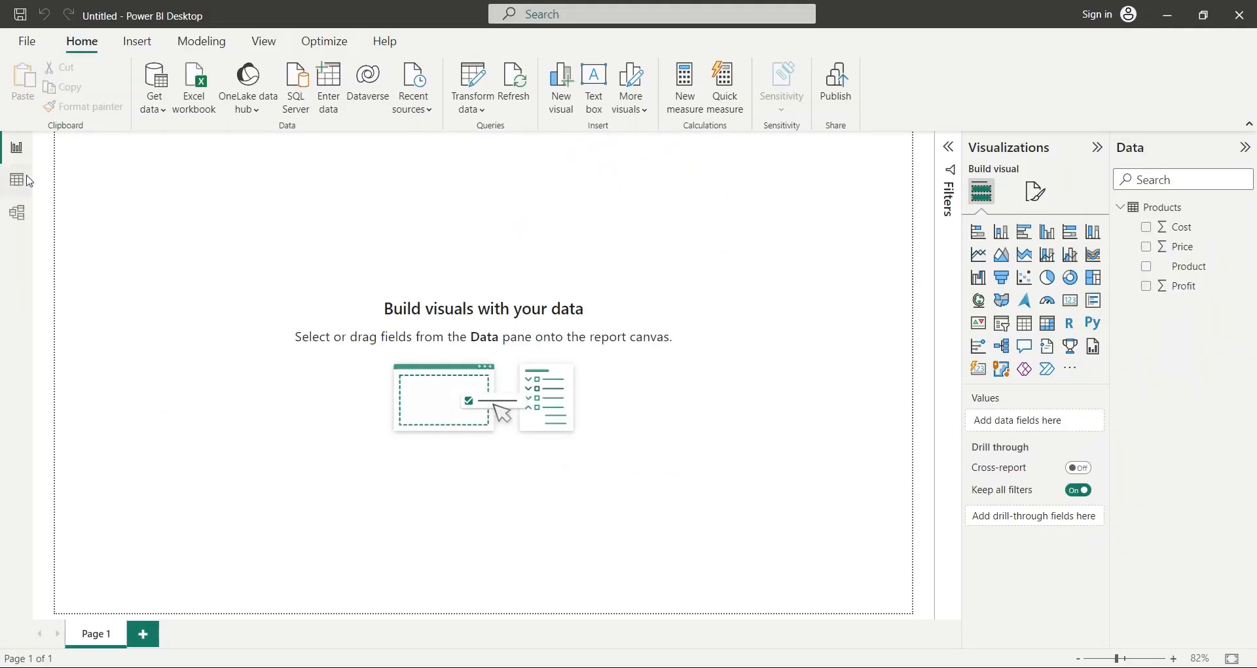
pyautogui.click(18, 179)
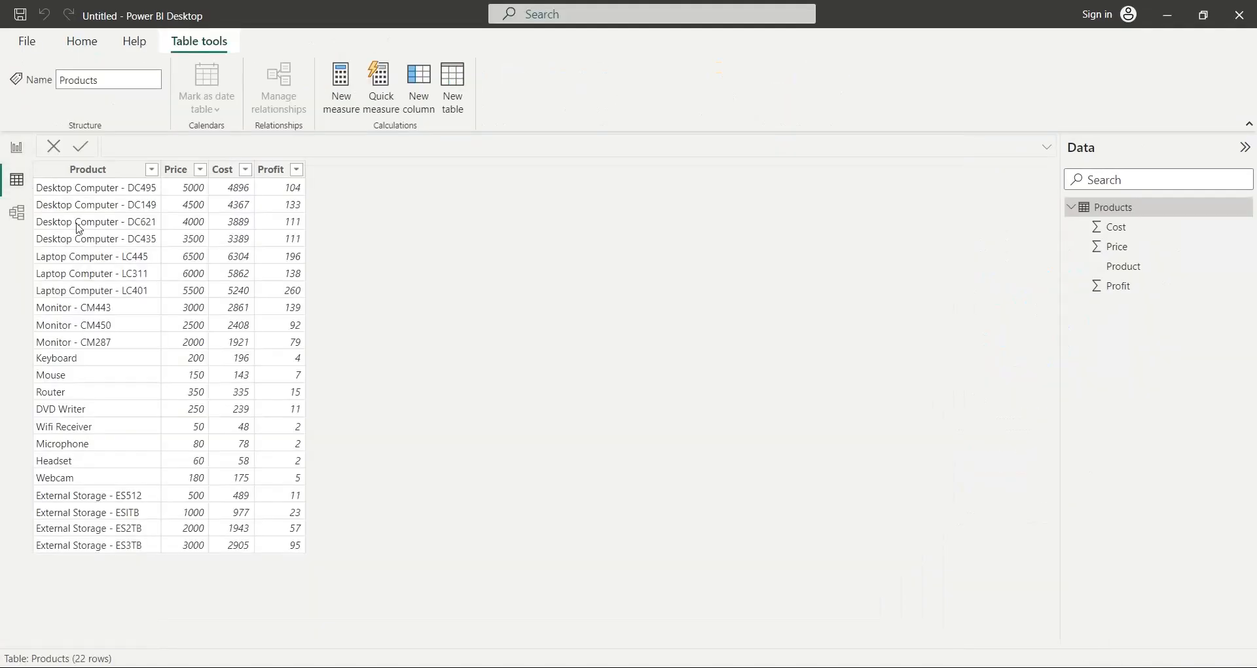
pyautogui.click(267, 171)
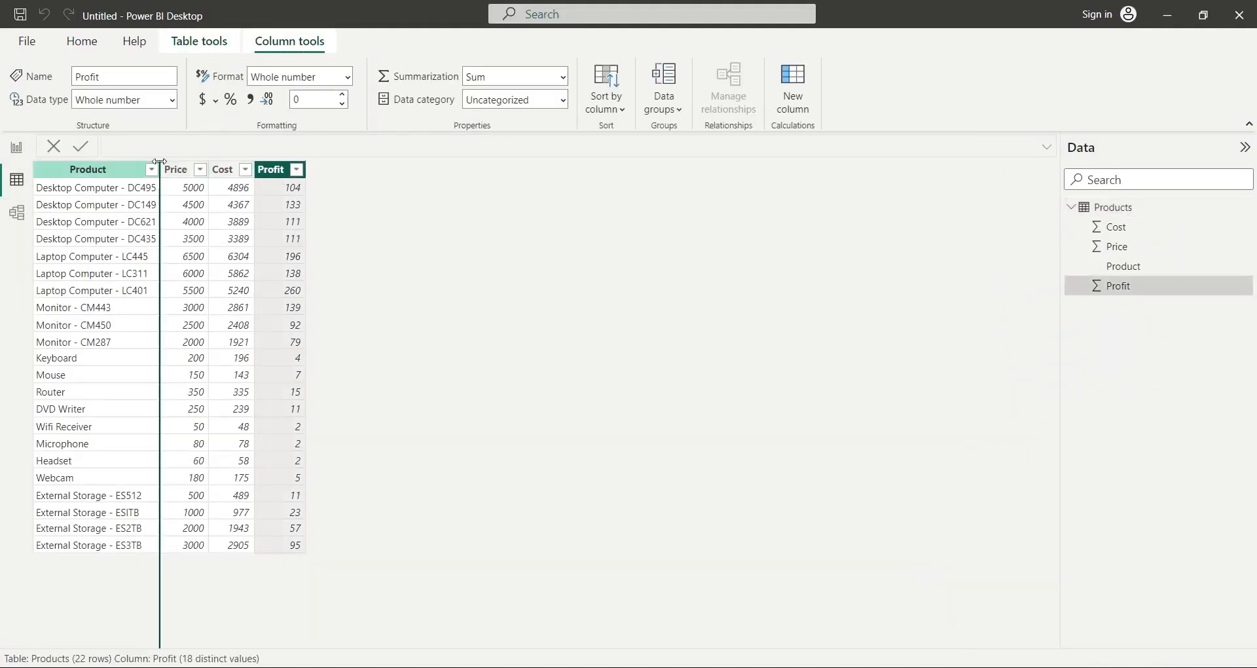
pyautogui.click(134, 171)
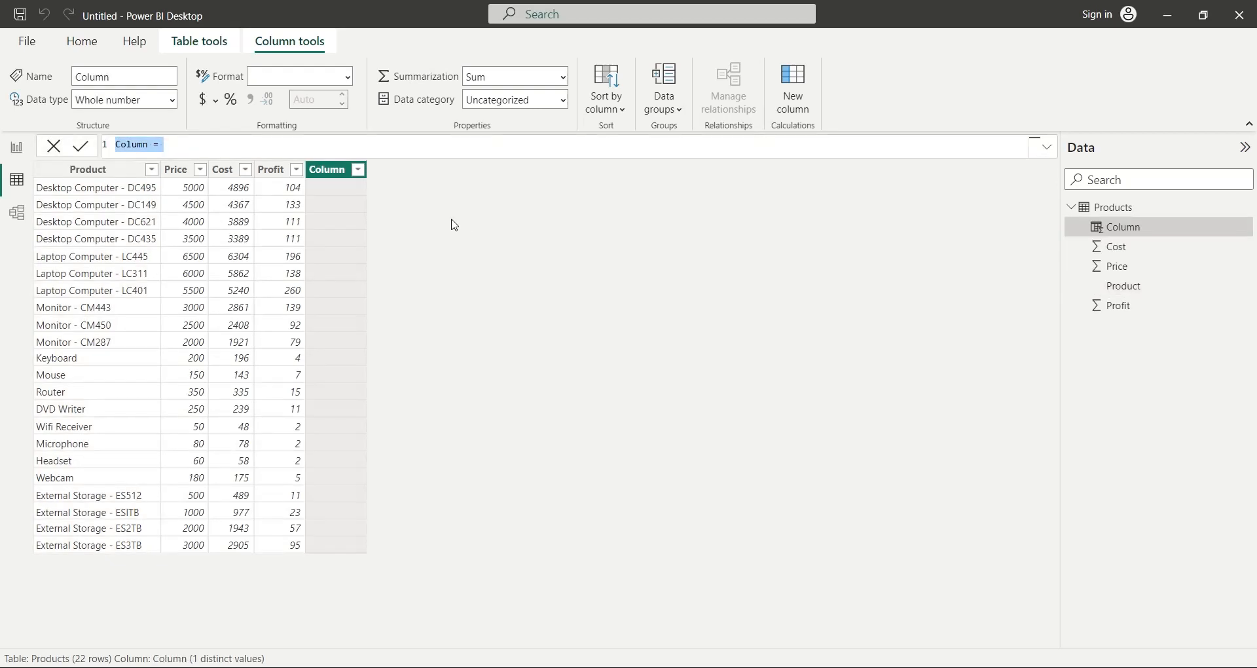
# Step: Define a new calculated column in Products as Fnd = find("-",Products[Product])
pyautogui.write('F')
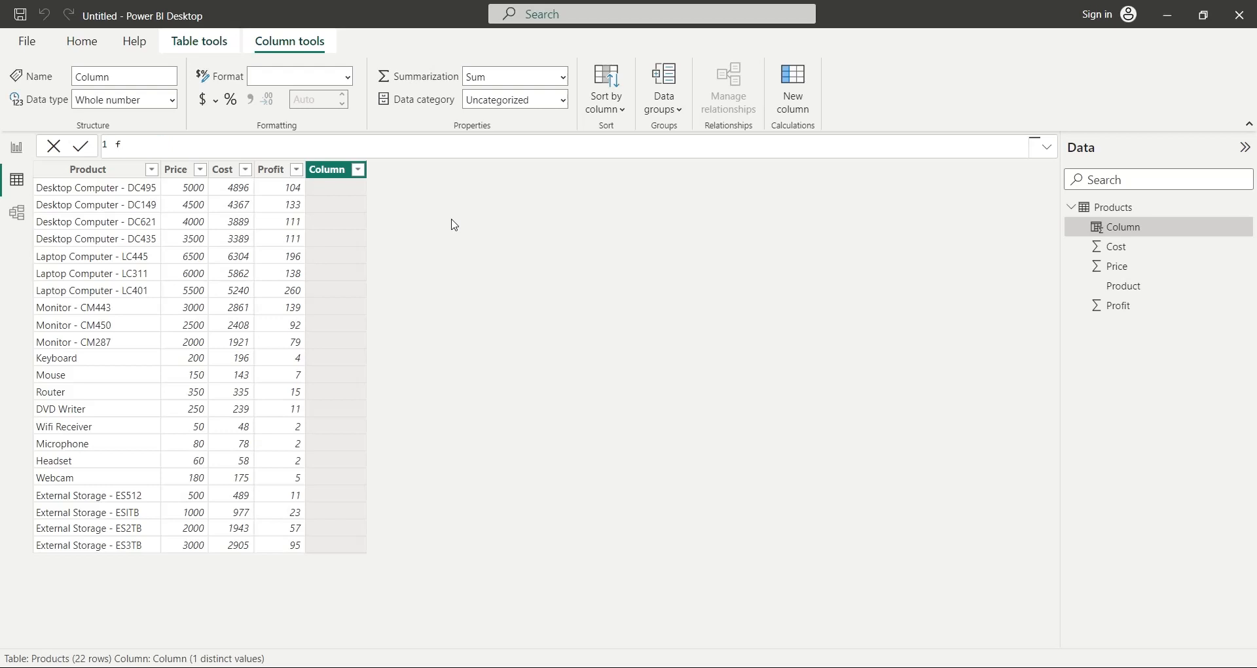
pyautogui.write('nd = find')
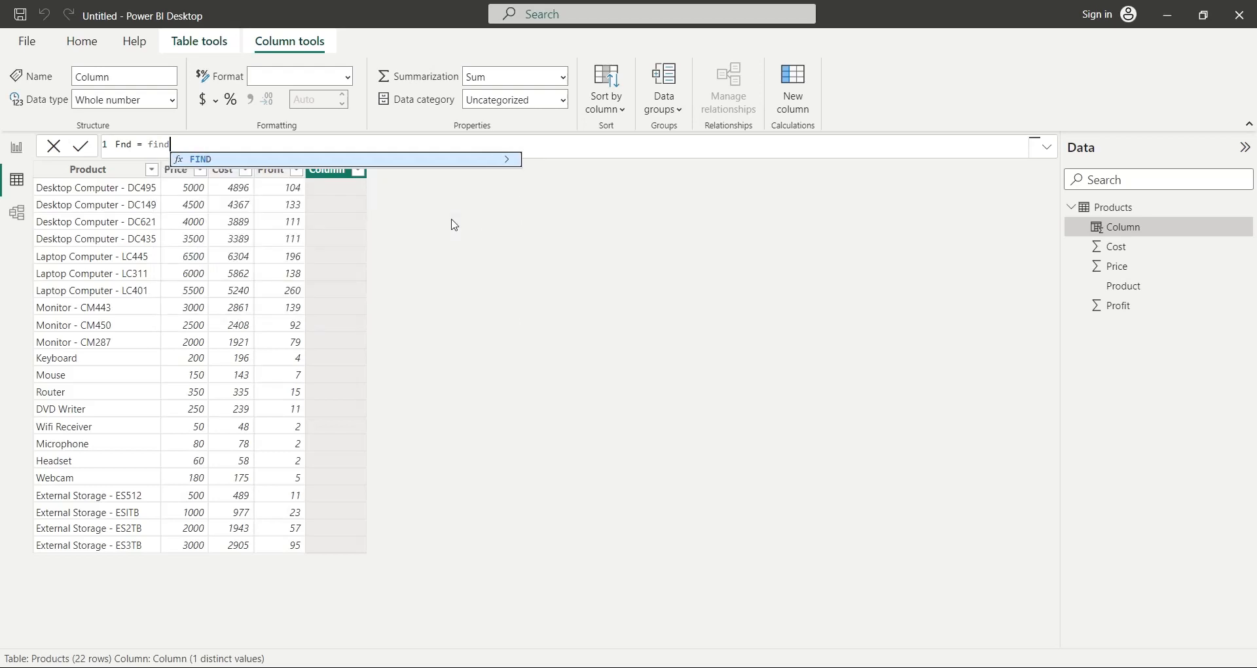
pyautogui.write('("-",')
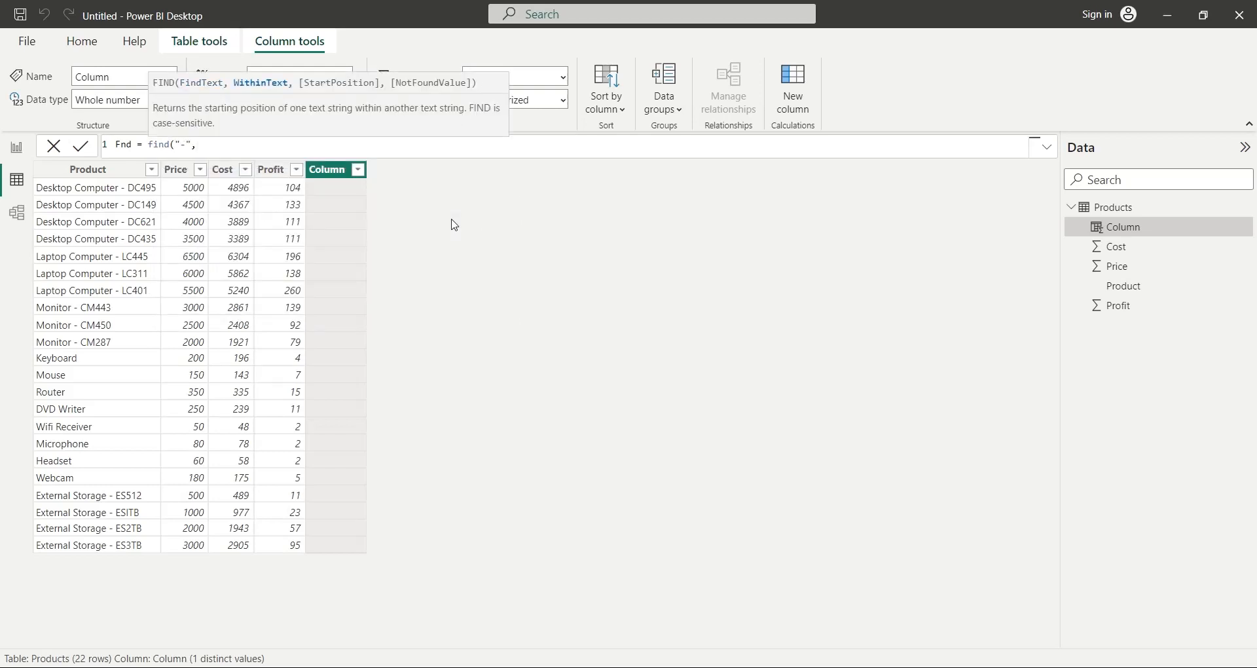
pyautogui.write('product')
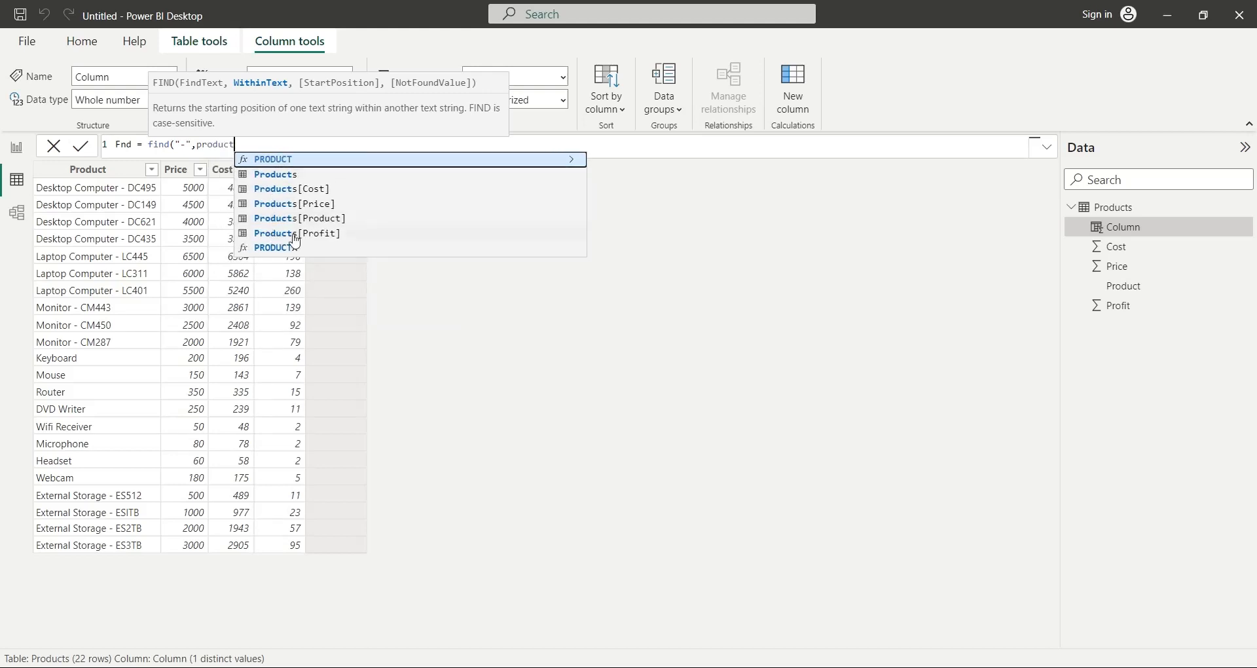
pyautogui.click(324, 221)
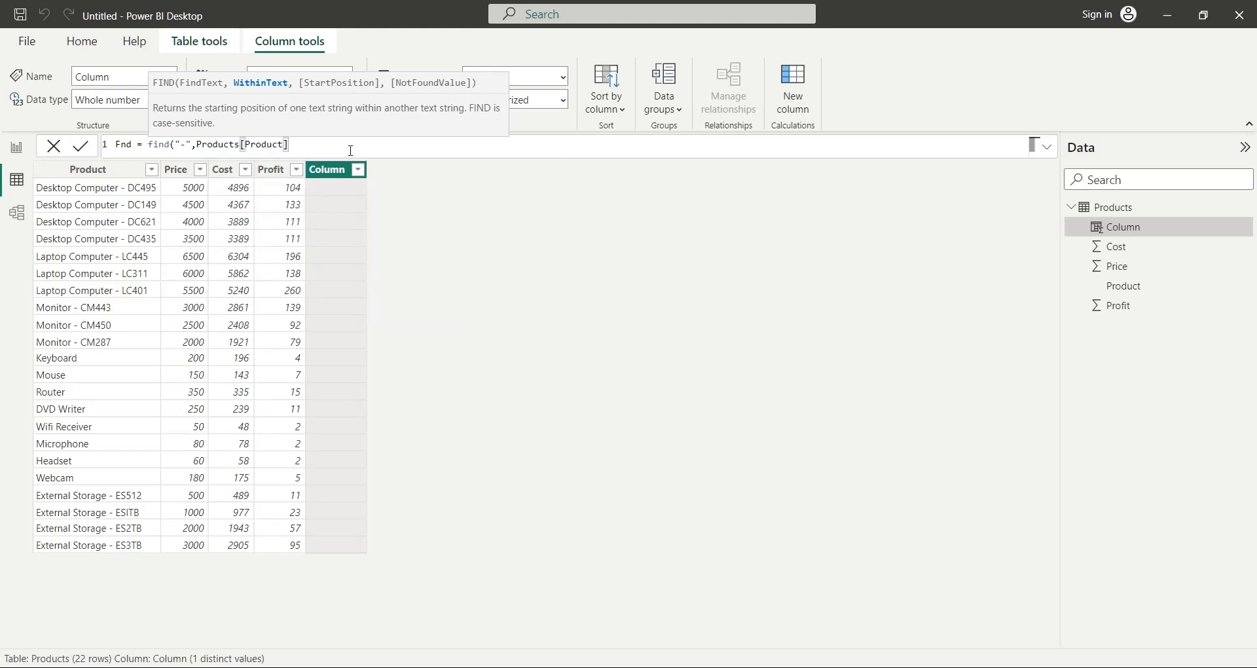
pyautogui.write(')')
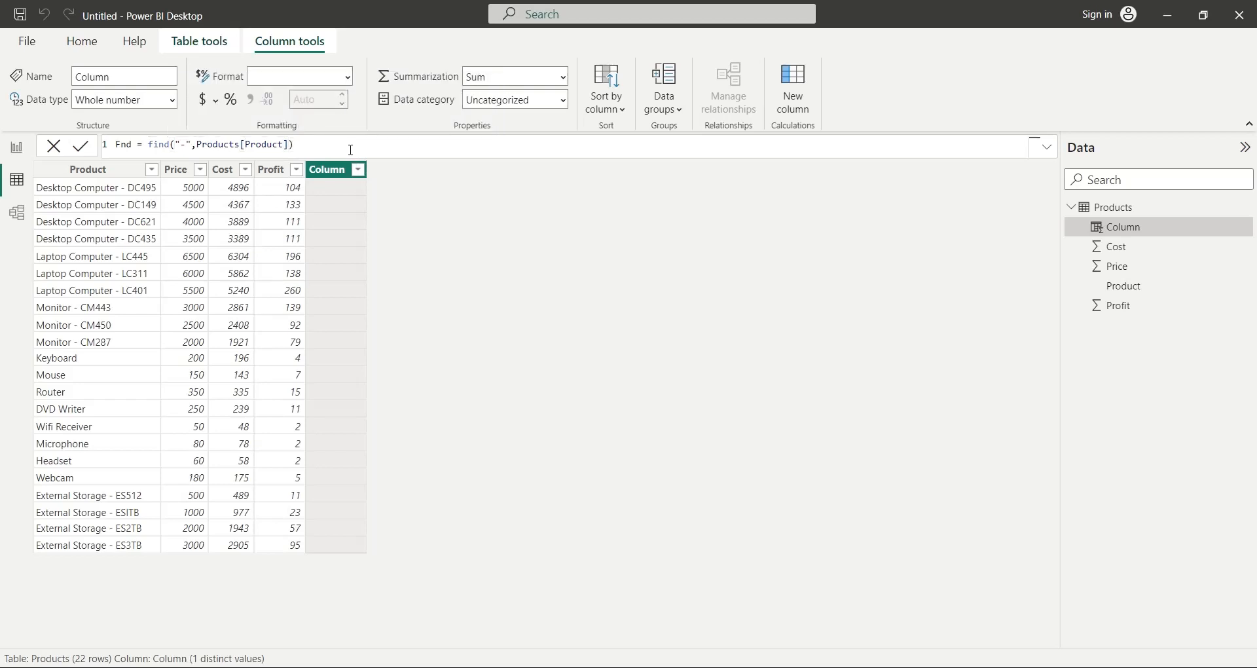
pyautogui.press('Return')
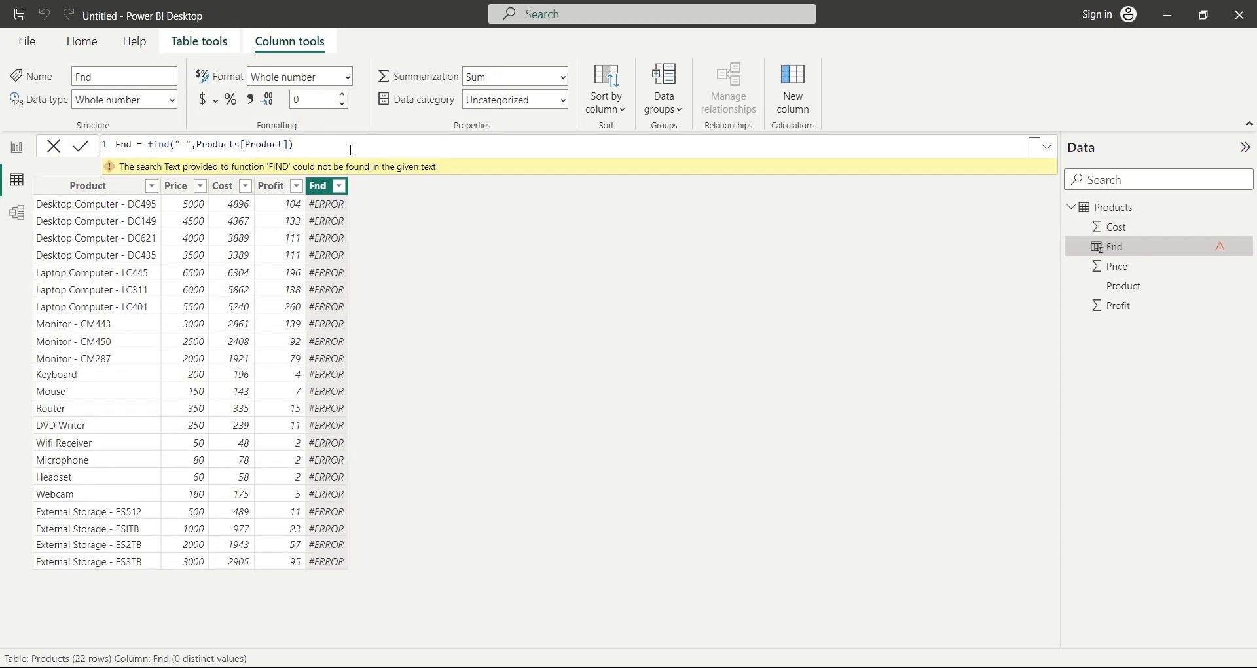
# Step: Add a second calculated column to Products, defined as Srh = Search("-",Products[Product])
pyautogui.click(332, 149)
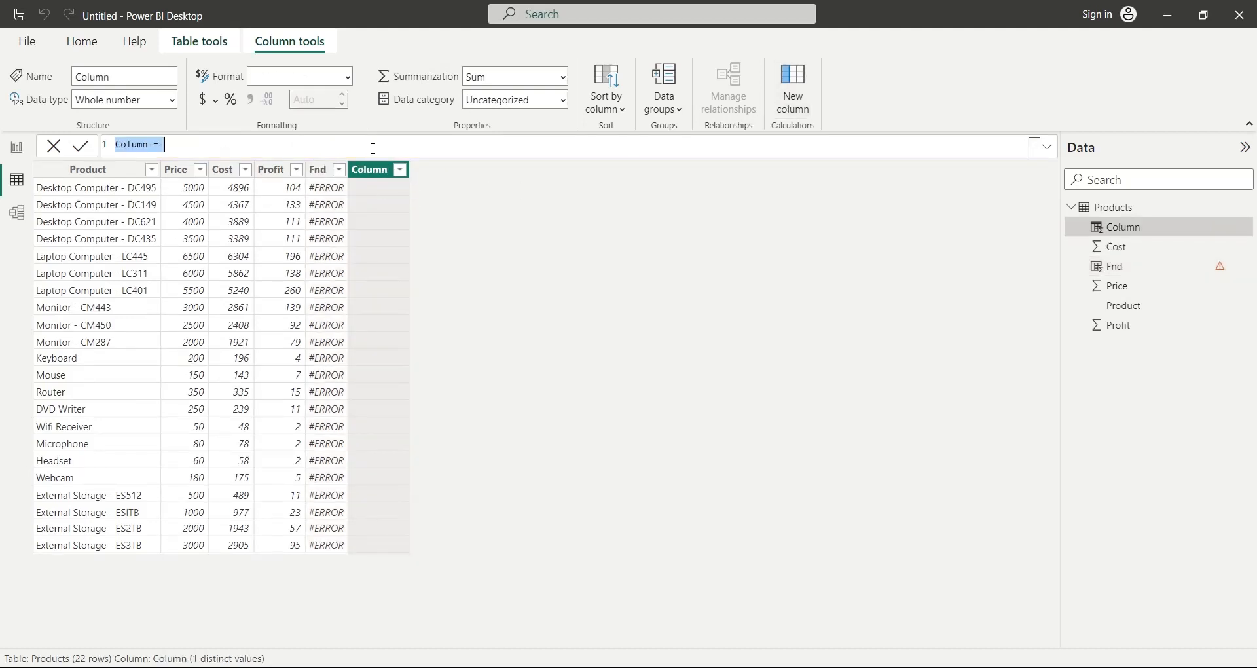
pyautogui.write('Sn')
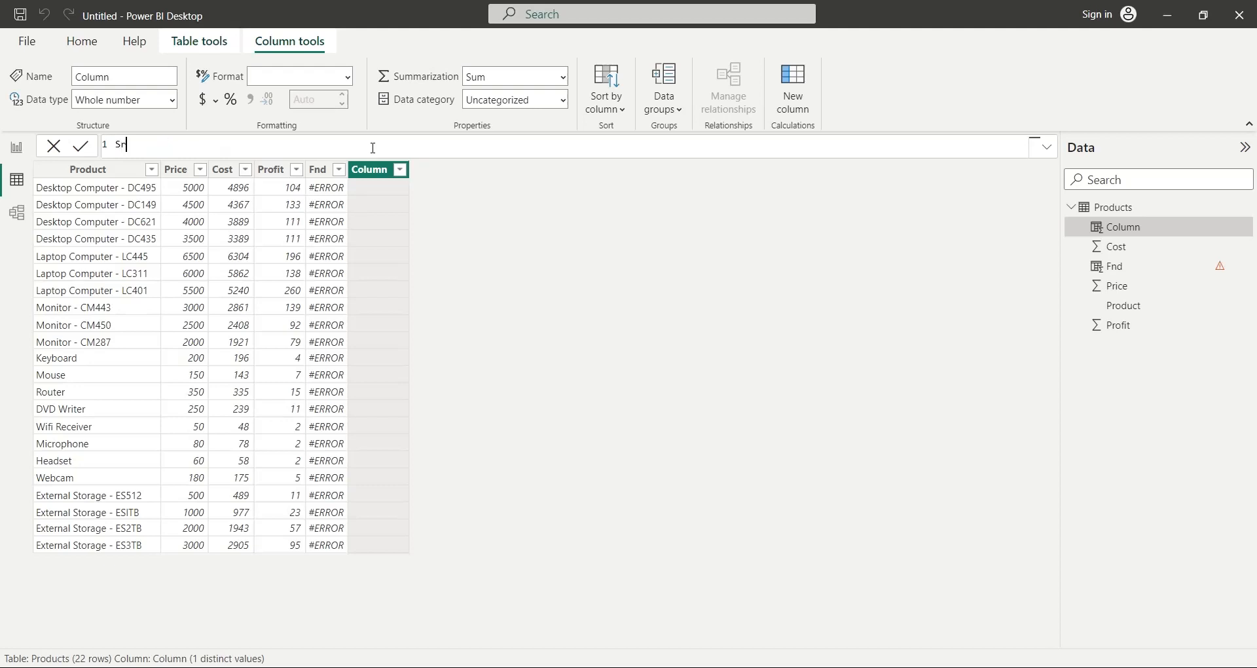
pyautogui.write('h = Search')
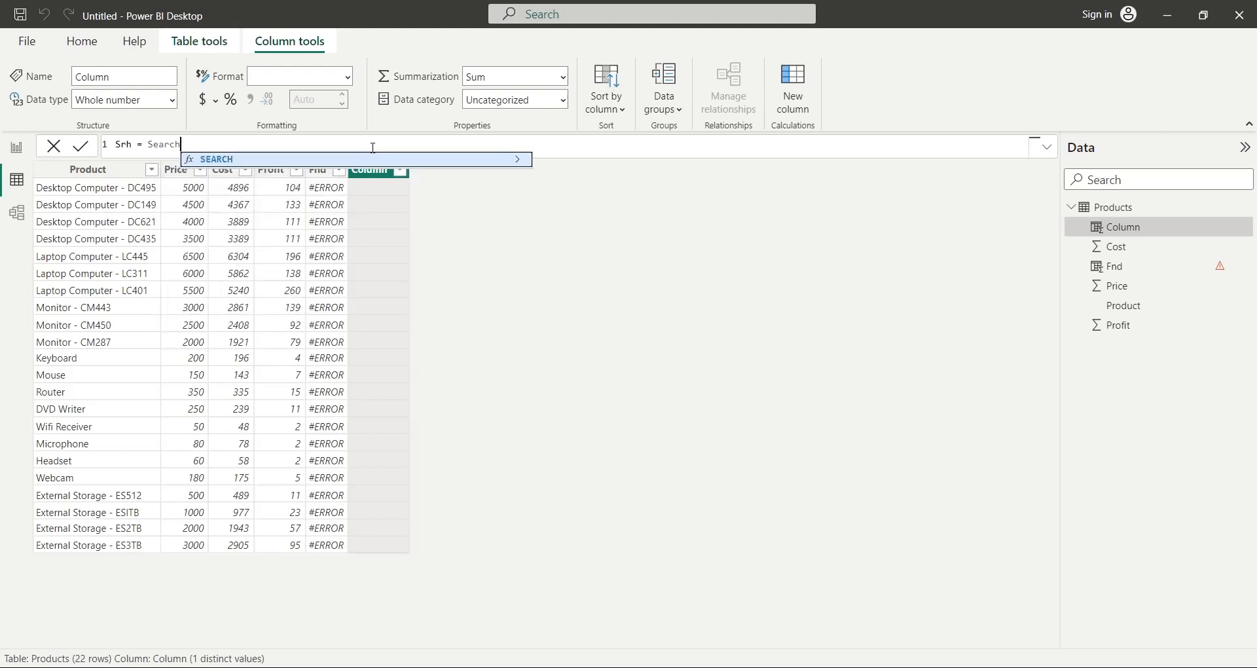
pyautogui.write('("')
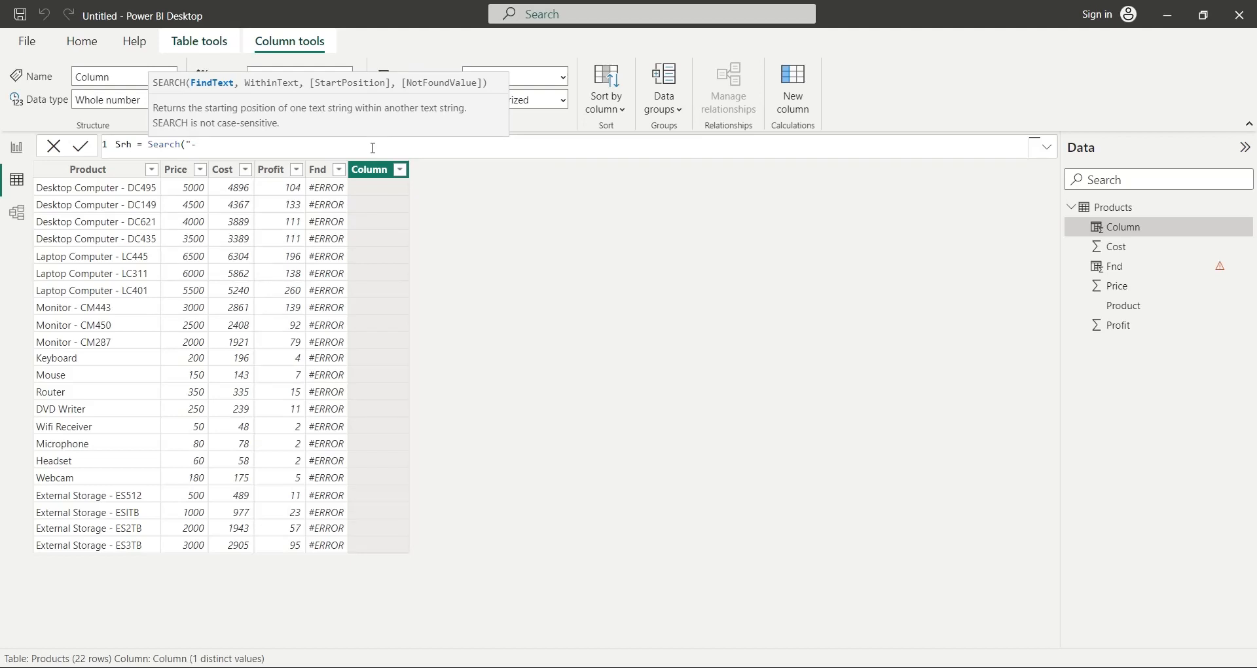
pyautogui.write('-",produ')
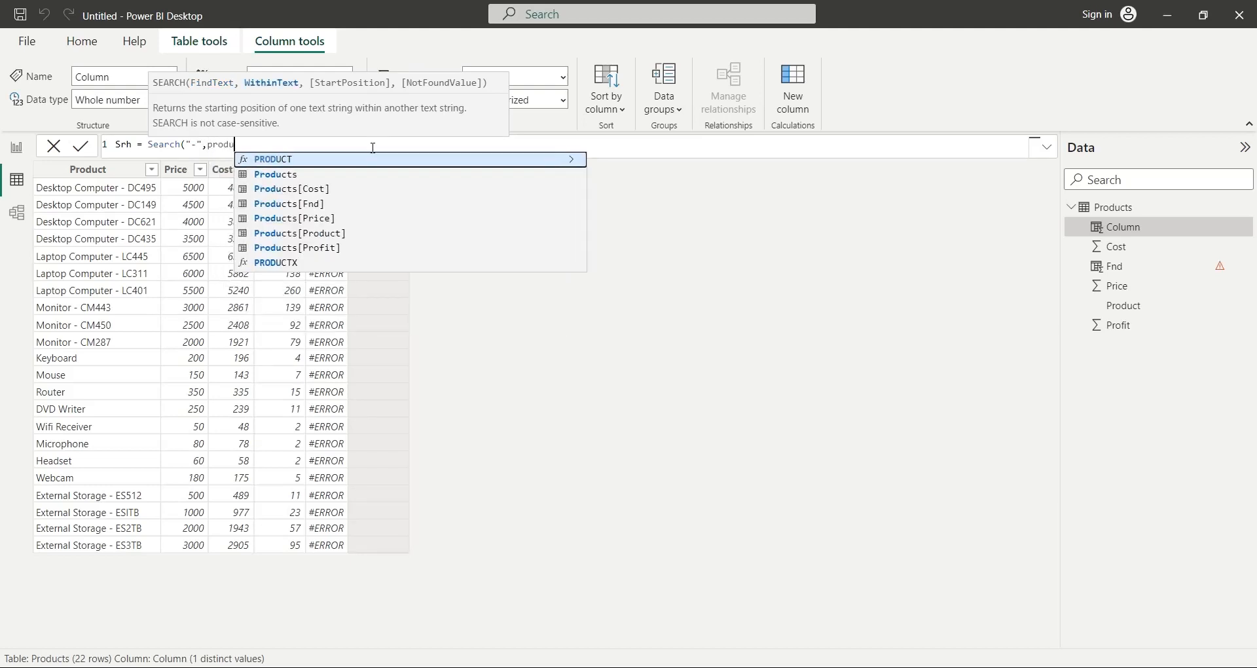
pyautogui.click(332, 236)
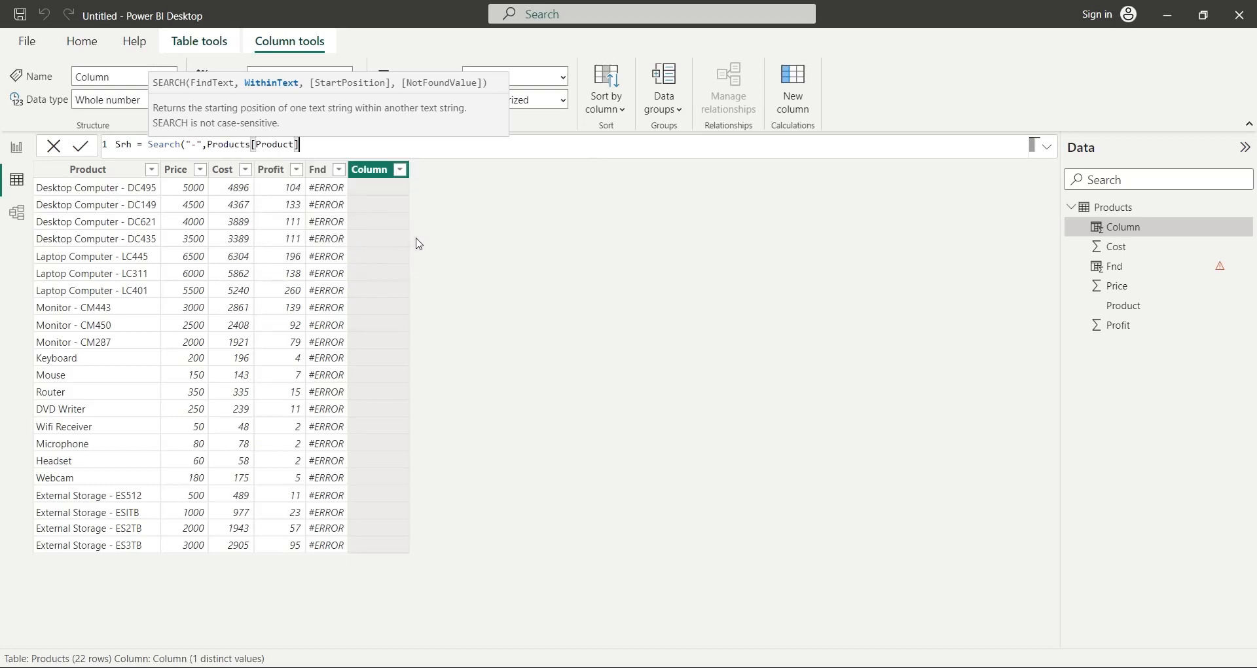
pyautogui.write(')')
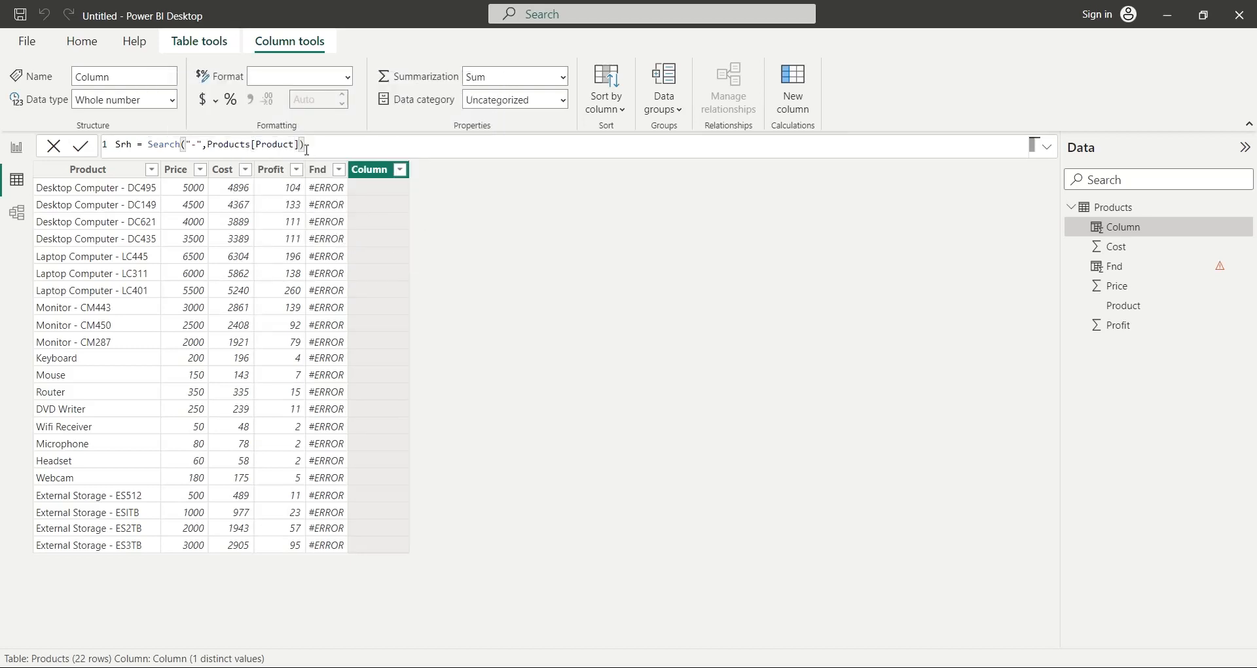
pyautogui.press('Return')
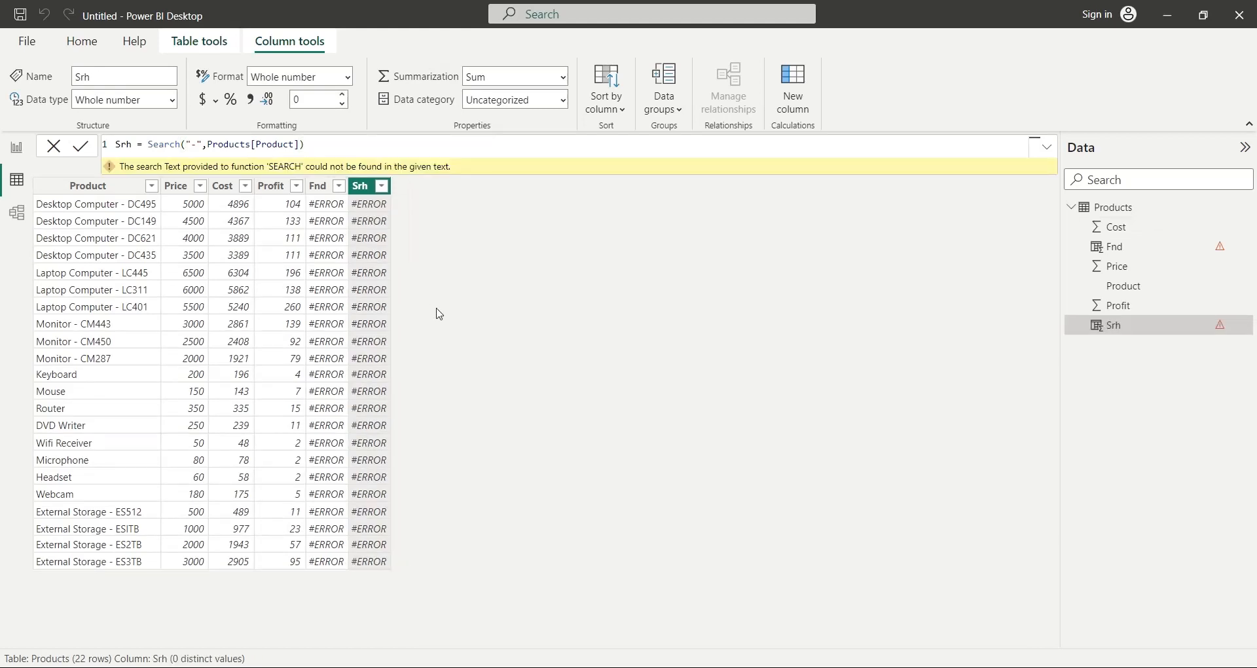
# Step: Change the Fnd column's formula to find("-",Products[Product],,0) so products without a hyphen return 0
pyautogui.click(319, 185)
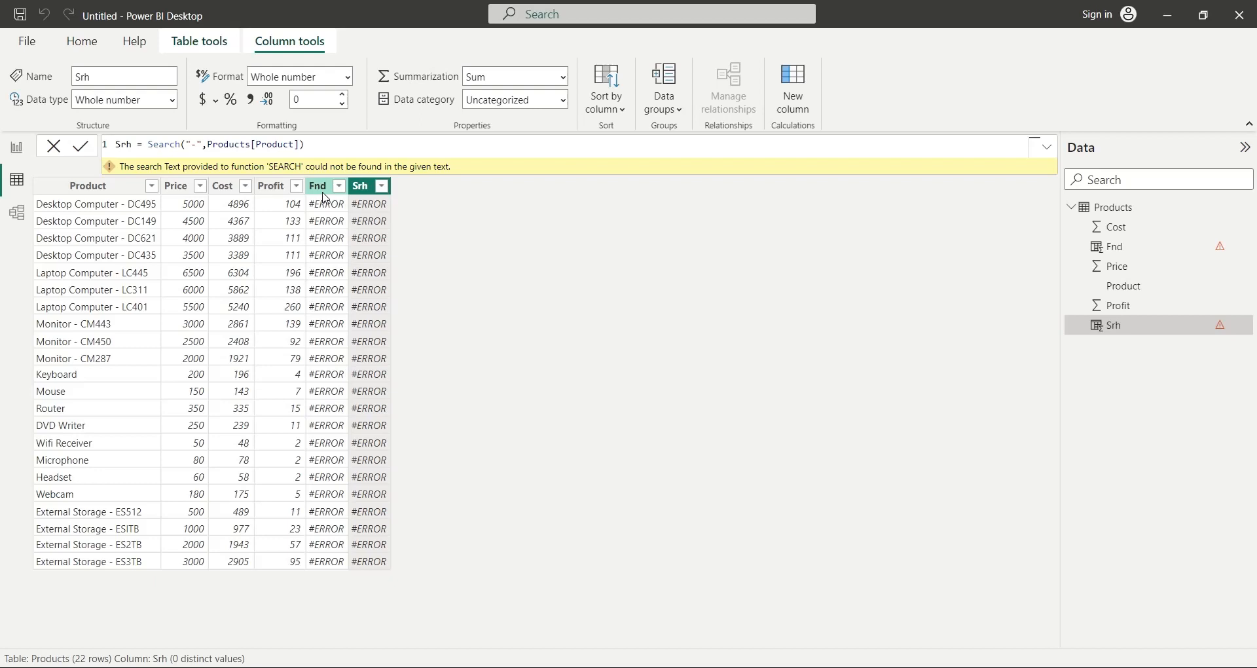
pyautogui.click(320, 185)
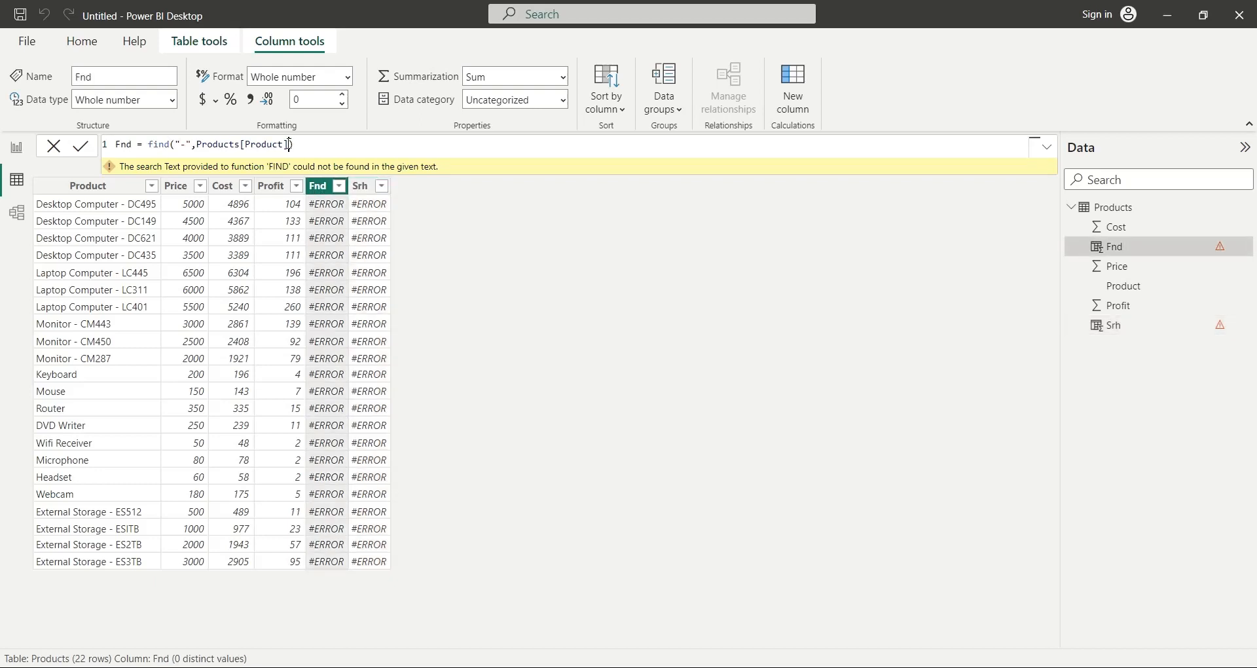
pyautogui.click(288, 144)
pyautogui.write(',')
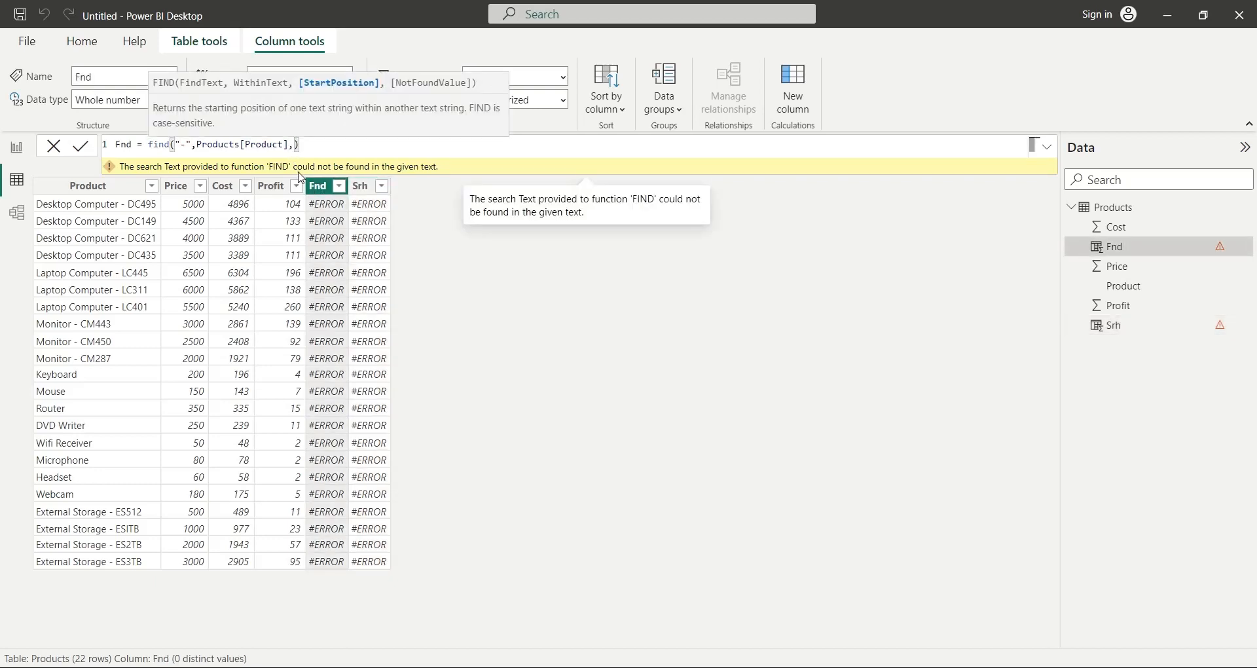
pyautogui.write(',0')
pyautogui.press('Return')
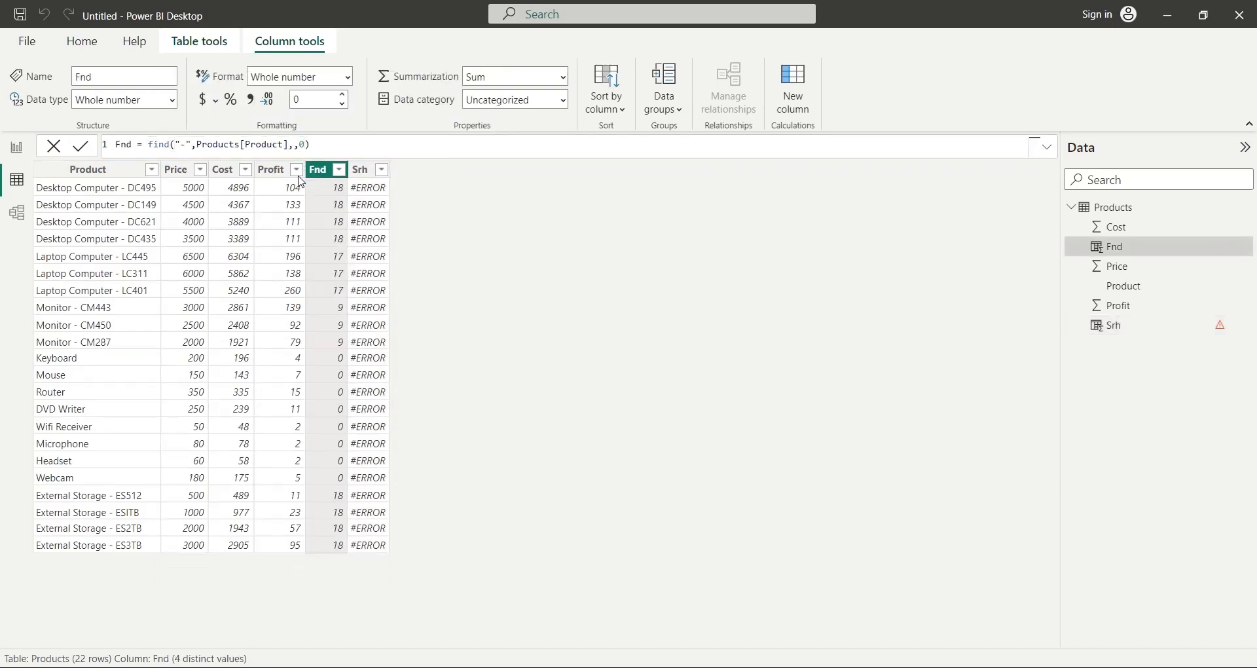
# Step: Change the Srh column's formula to Search("-",Products[Product],,0) so products without a hyphen return 0
pyautogui.click(362, 171)
pyautogui.click(301, 145)
pyautogui.write(',')
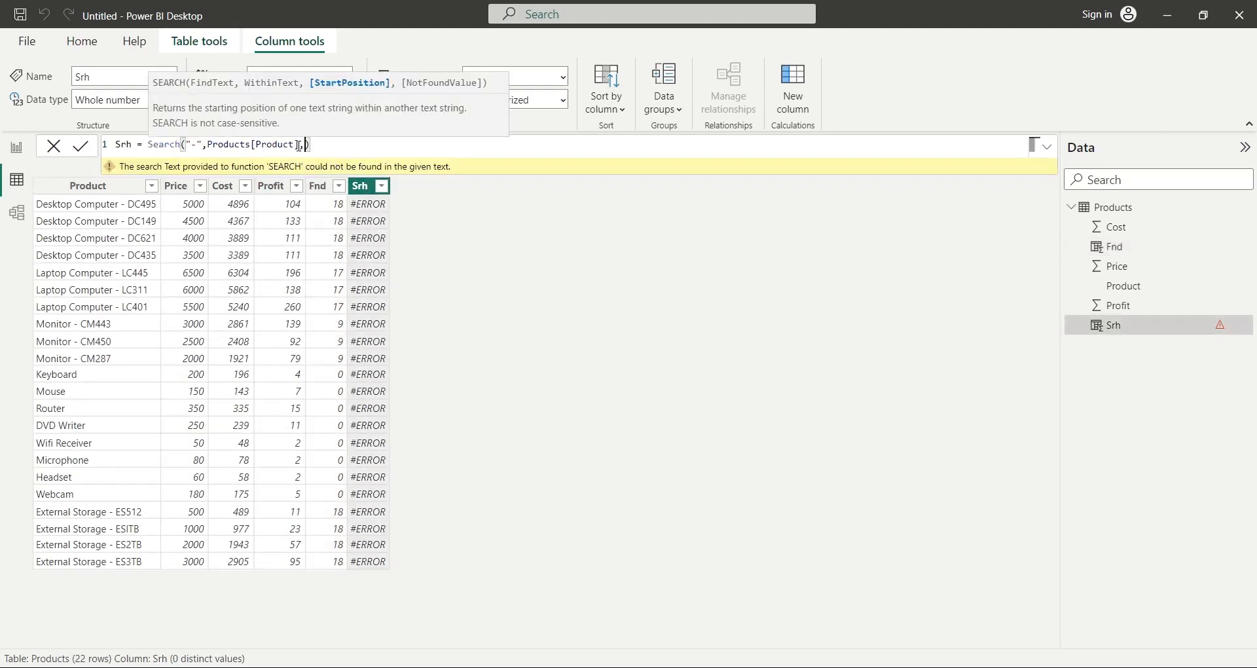
pyautogui.write(',0')
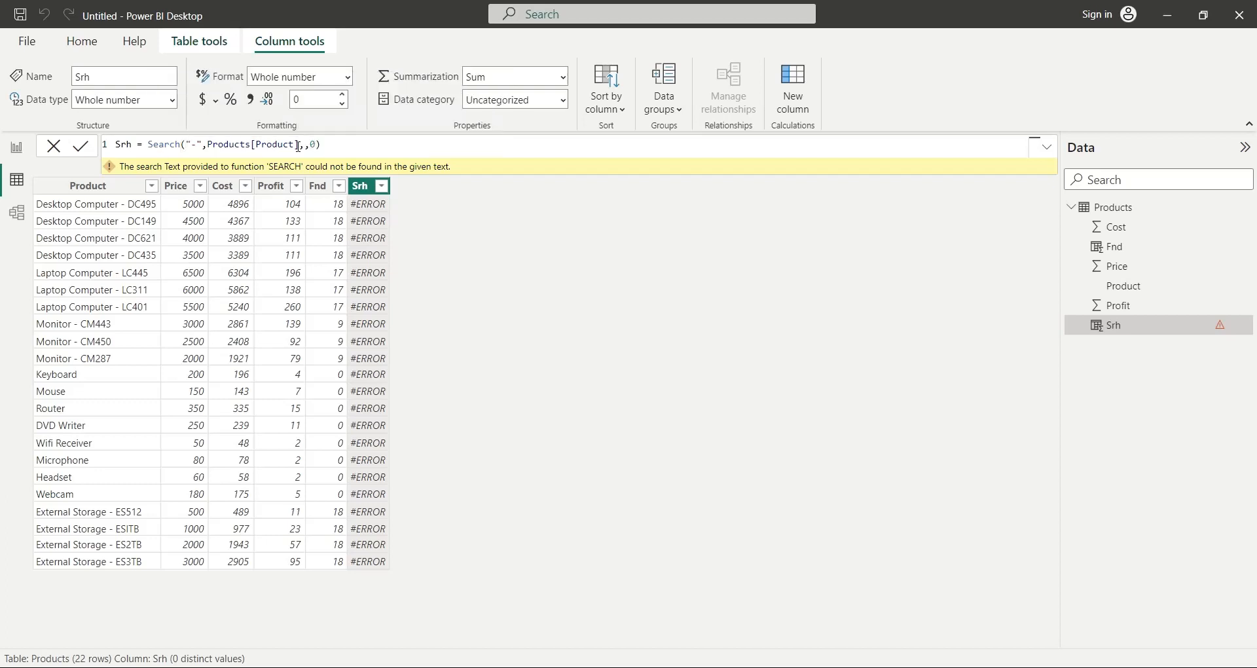
pyautogui.press('Return')
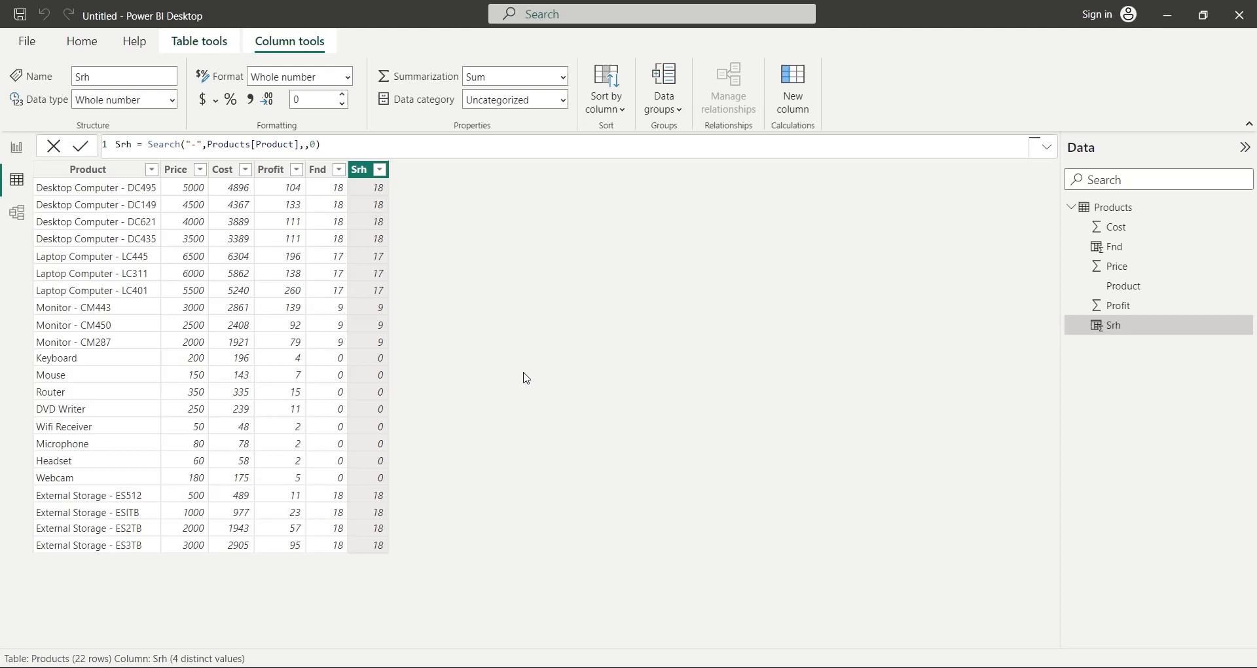
# Step: Change the Fnd column's formula to find("-",Products[Product],,len(Products[Product])) so products without a hyphen return their name length
pyautogui.click(318, 171)
pyautogui.doubleClick(302, 145)
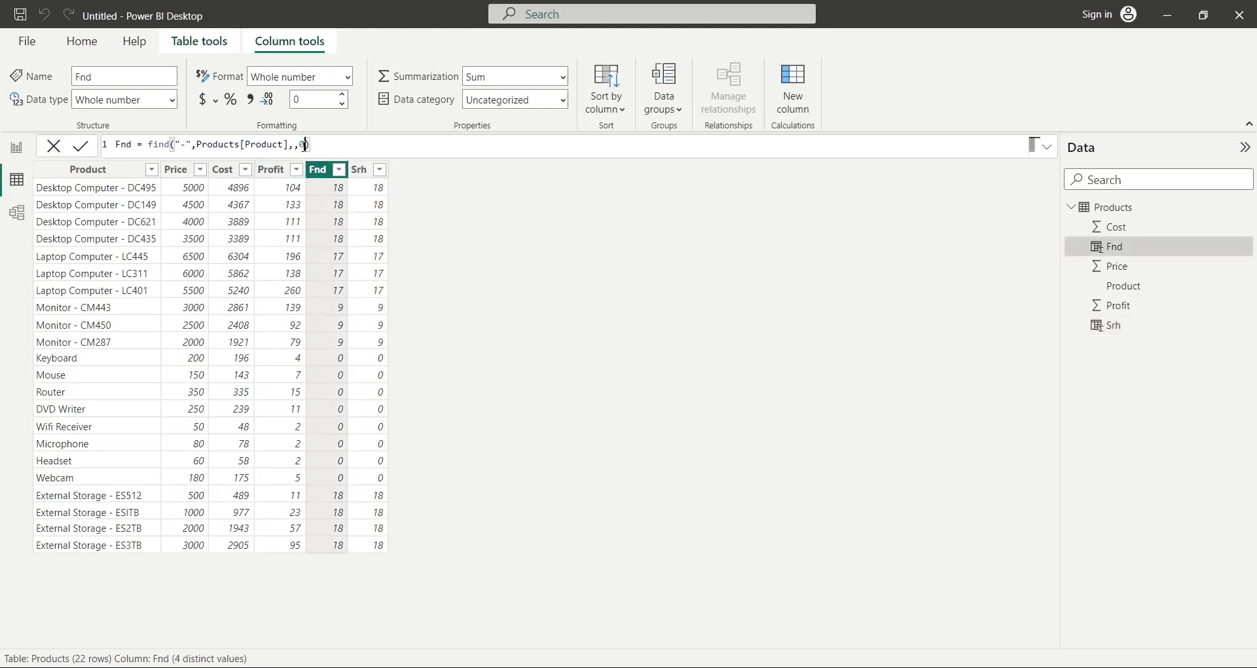
pyautogui.write('len(')
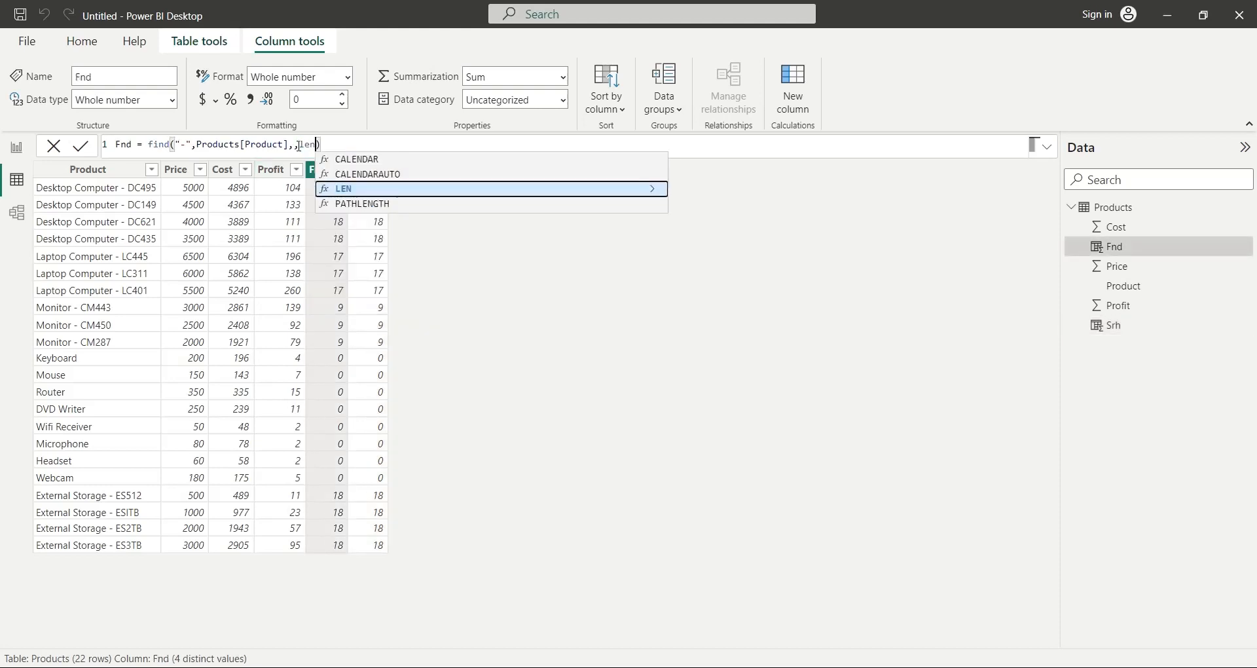
pyautogui.write('pro')
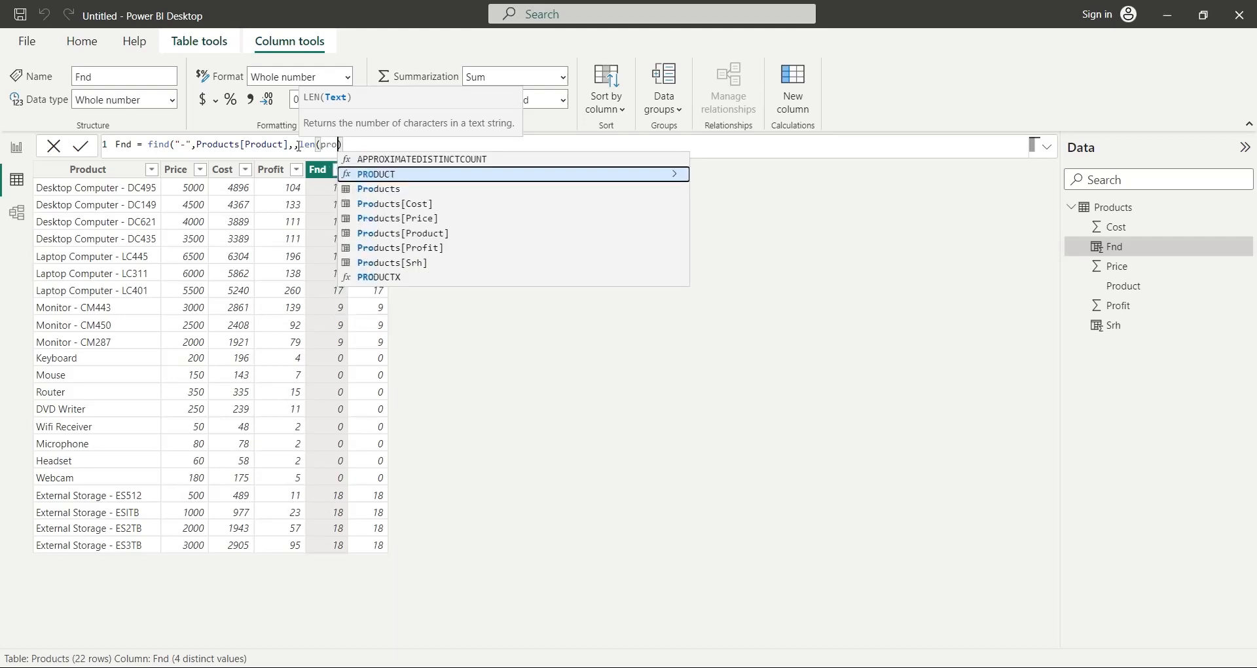
pyautogui.click(375, 233)
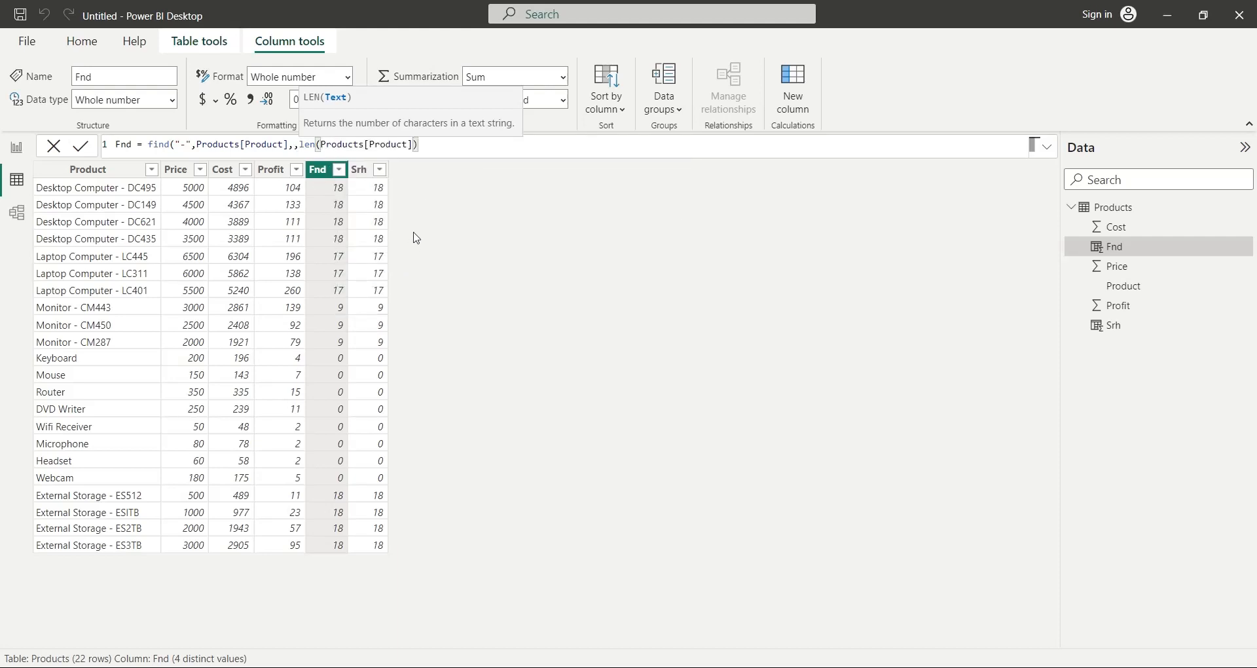
pyautogui.write(')')
pyautogui.press('Return')
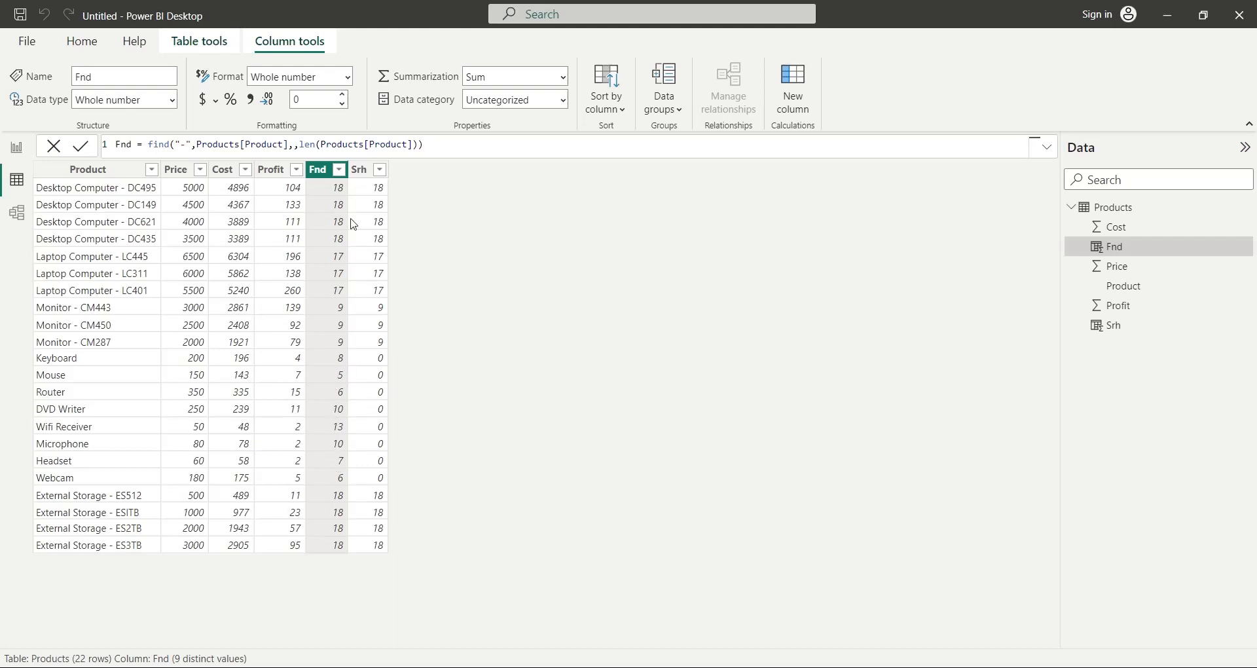
# Step: Change the Srh column's formula to Search("-",Products[Product],,len(Products[Product])) so products without a hyphen return their name length
pyautogui.click(358, 169)
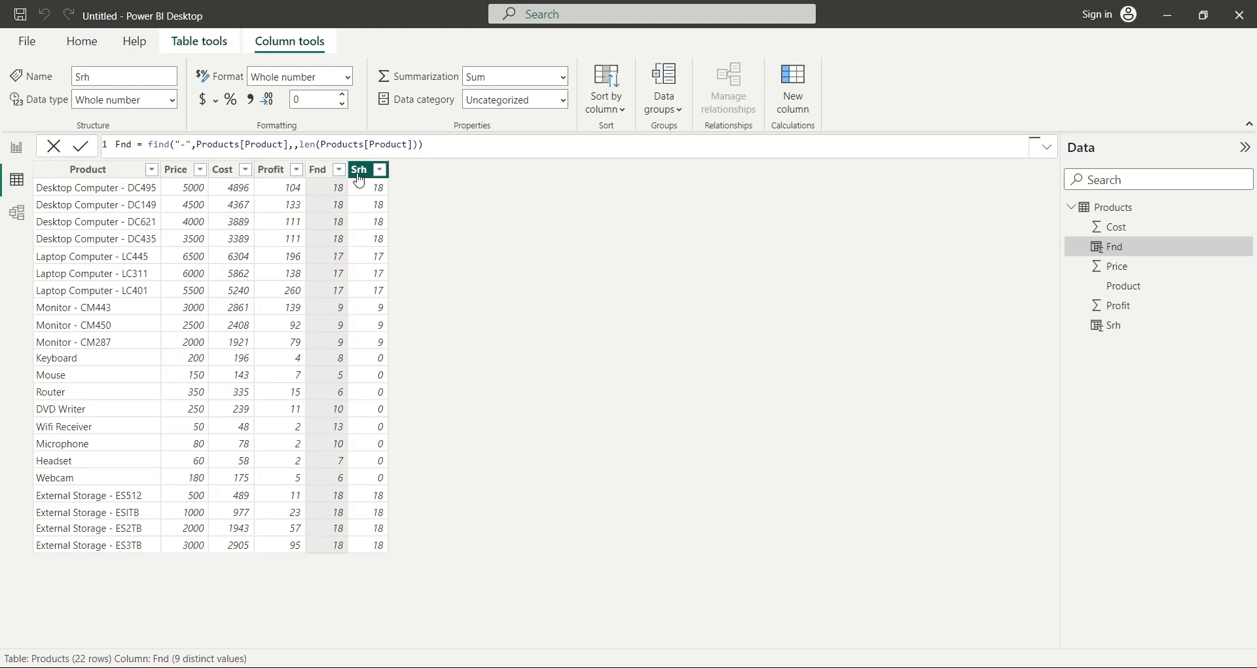
pyautogui.click(312, 144)
pyautogui.doubleClick(315, 145)
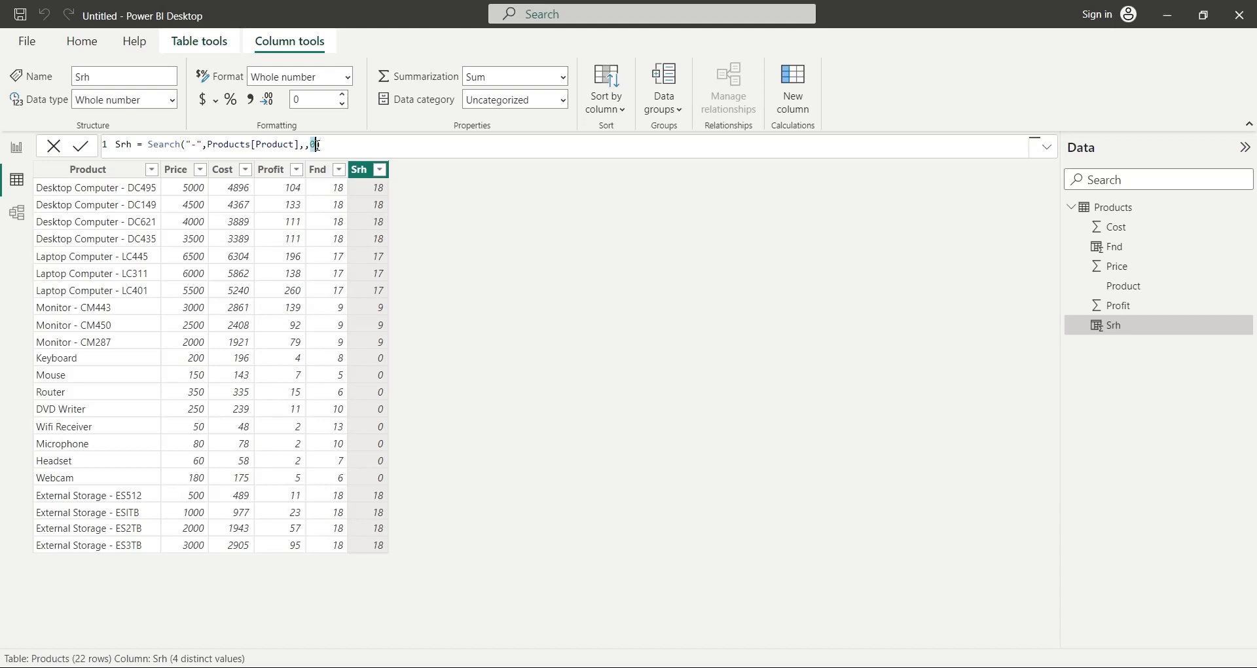
pyautogui.write('len')
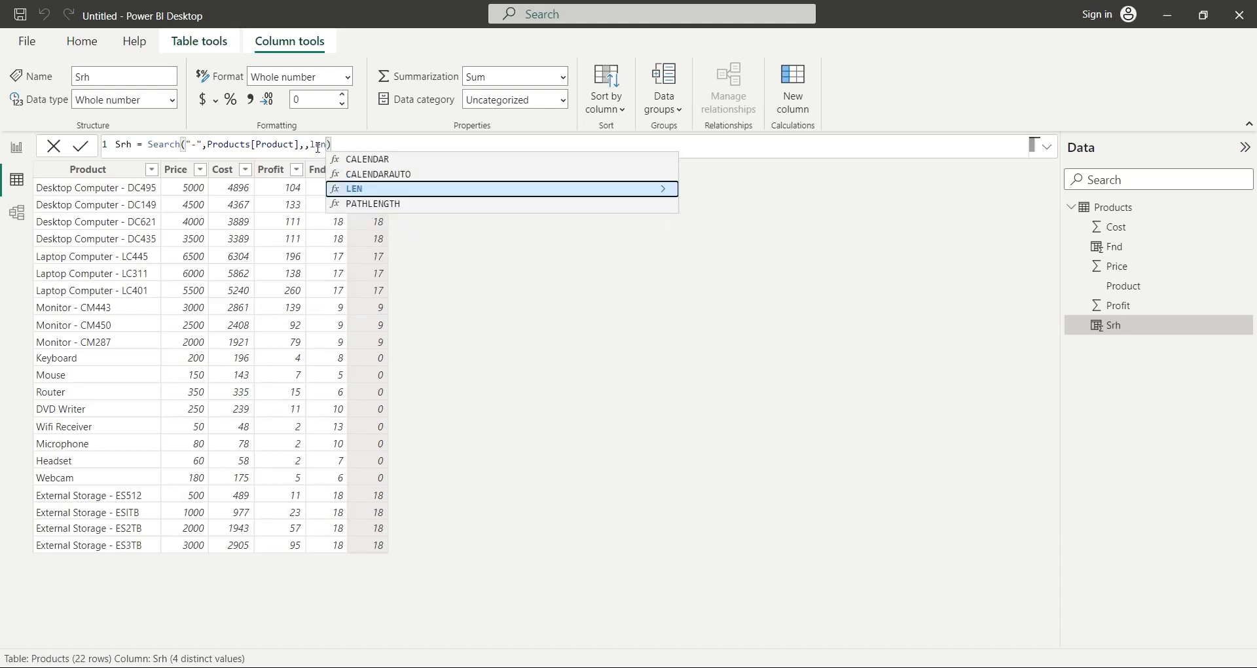
pyautogui.write('(product')
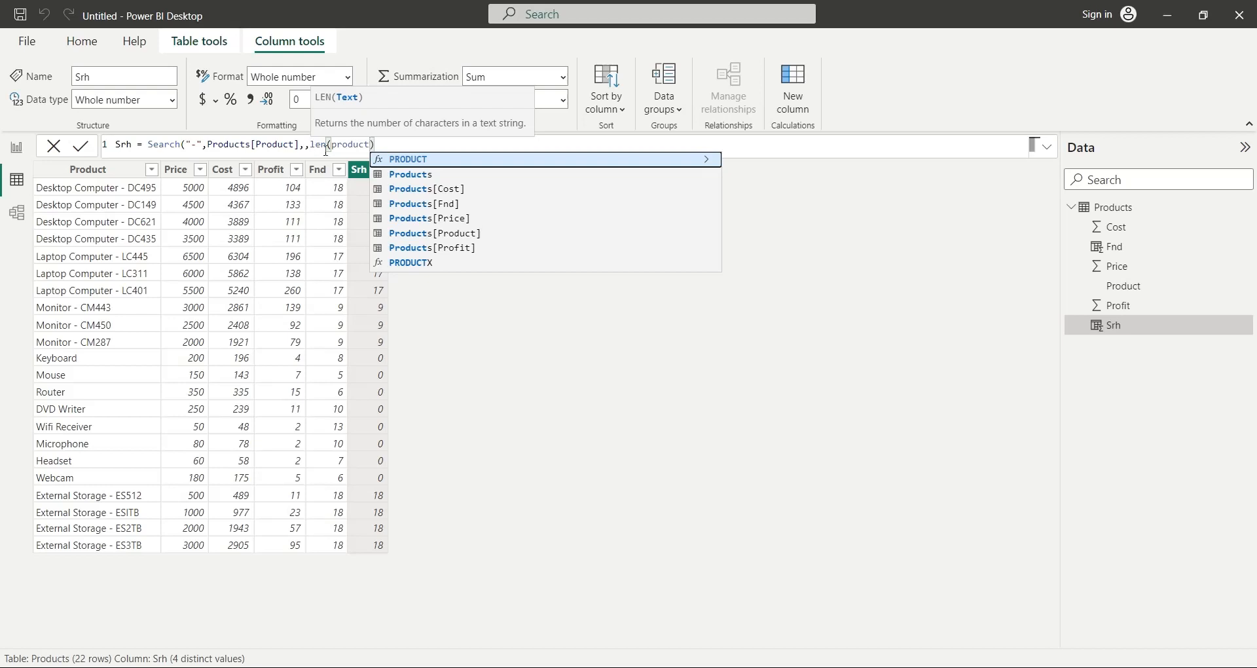
pyautogui.click(428, 236)
pyautogui.write(')')
pyautogui.press('Return')
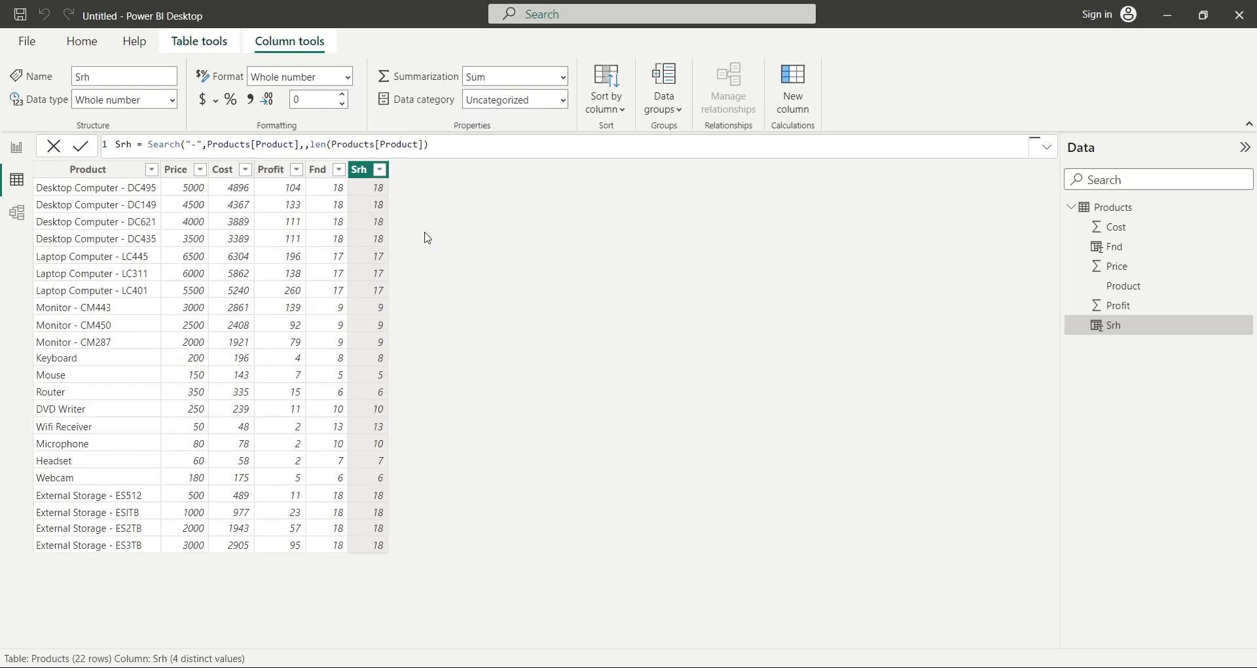
# Step: Delete the Srh column from the Products table and confirm the deletion
pyautogui.rightClick(359, 170)
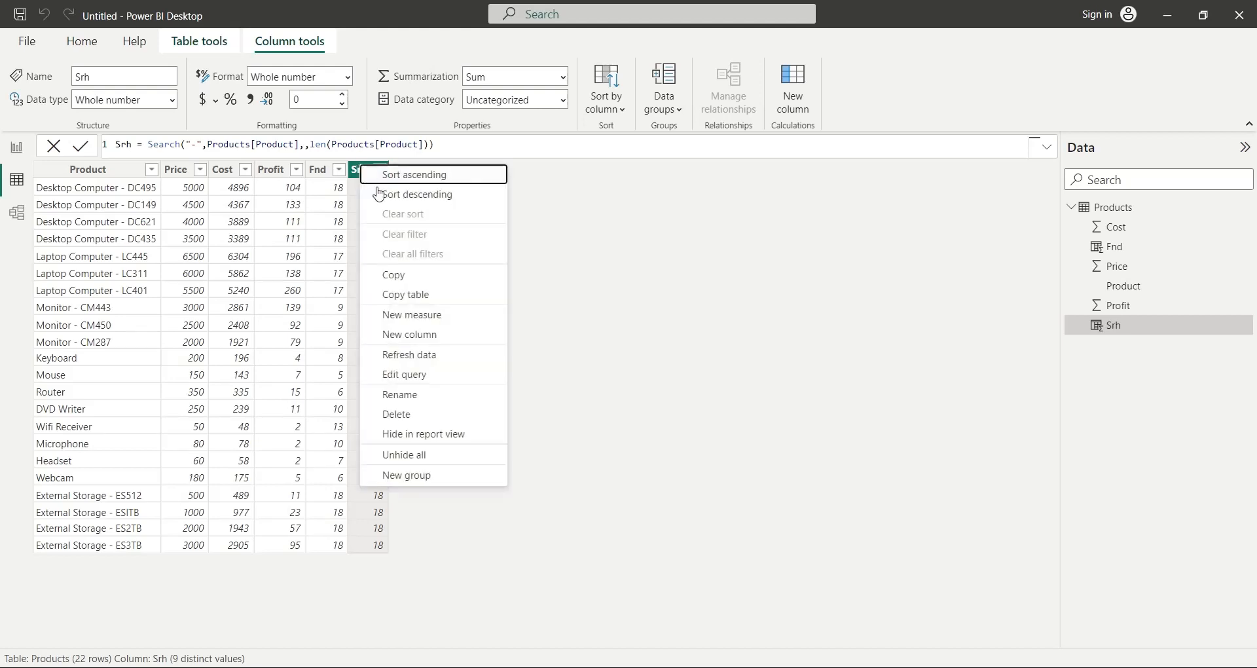
pyautogui.click(409, 414)
pyautogui.click(723, 375)
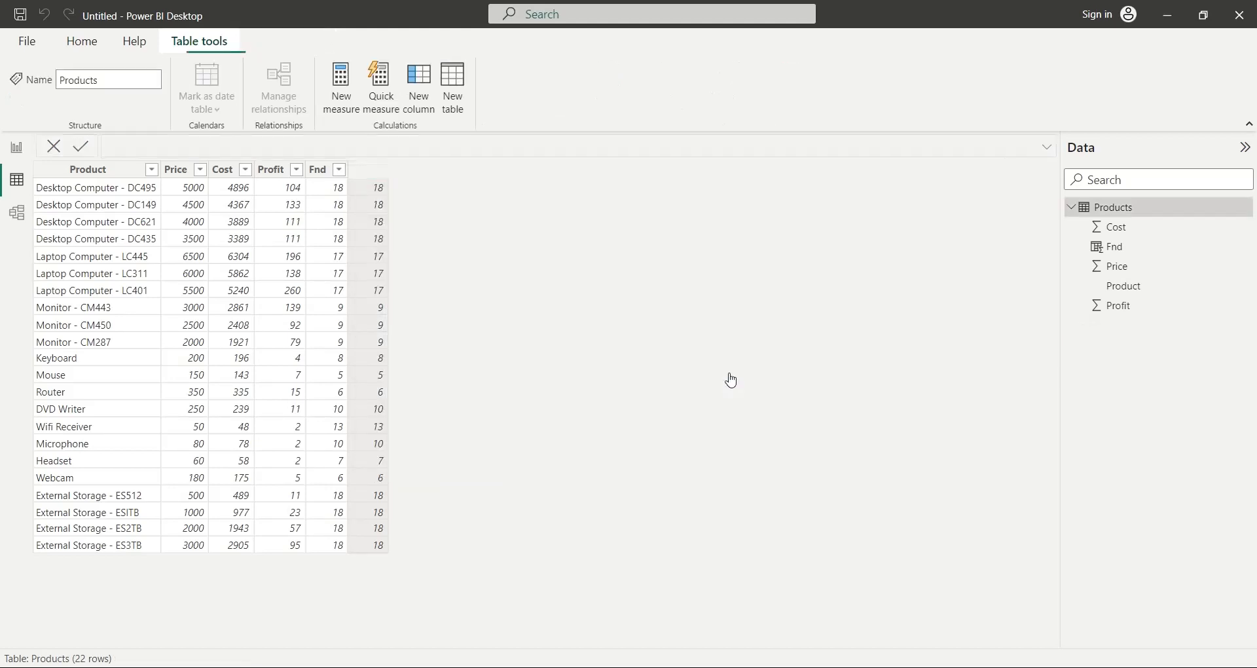
# Step: Add a calculated column to Products, defined as Product Name = left(Products[Product],Products[Fnd])
pyautogui.click(321, 180)
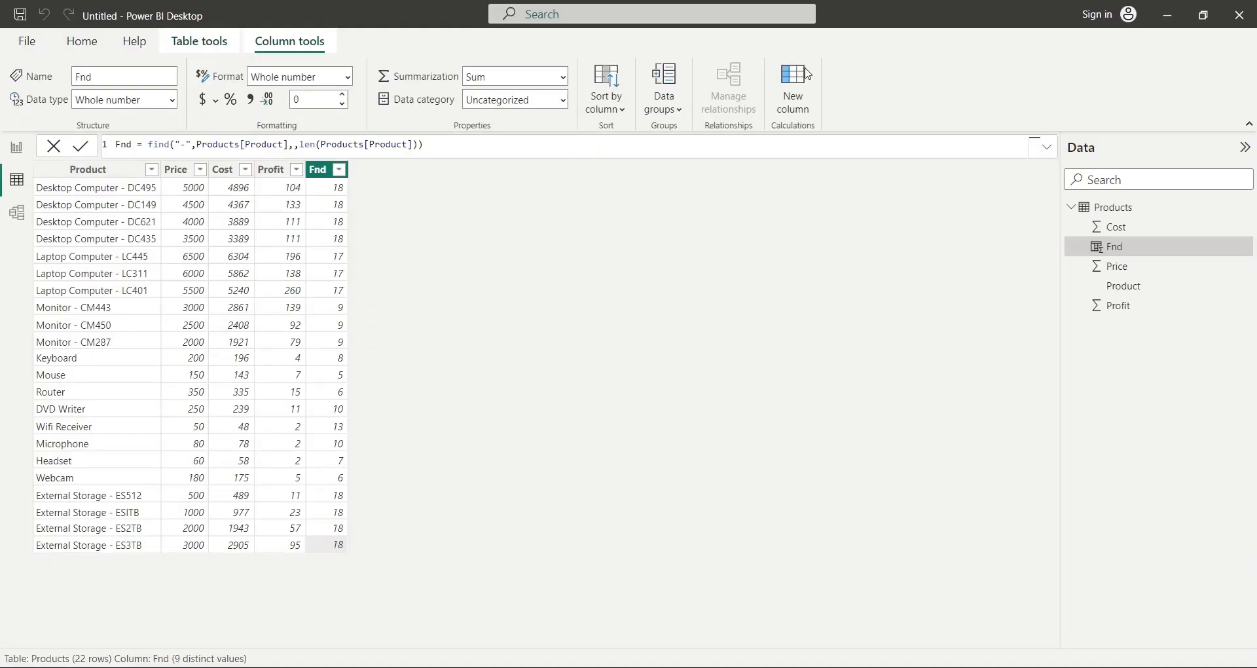
pyautogui.click(792, 92)
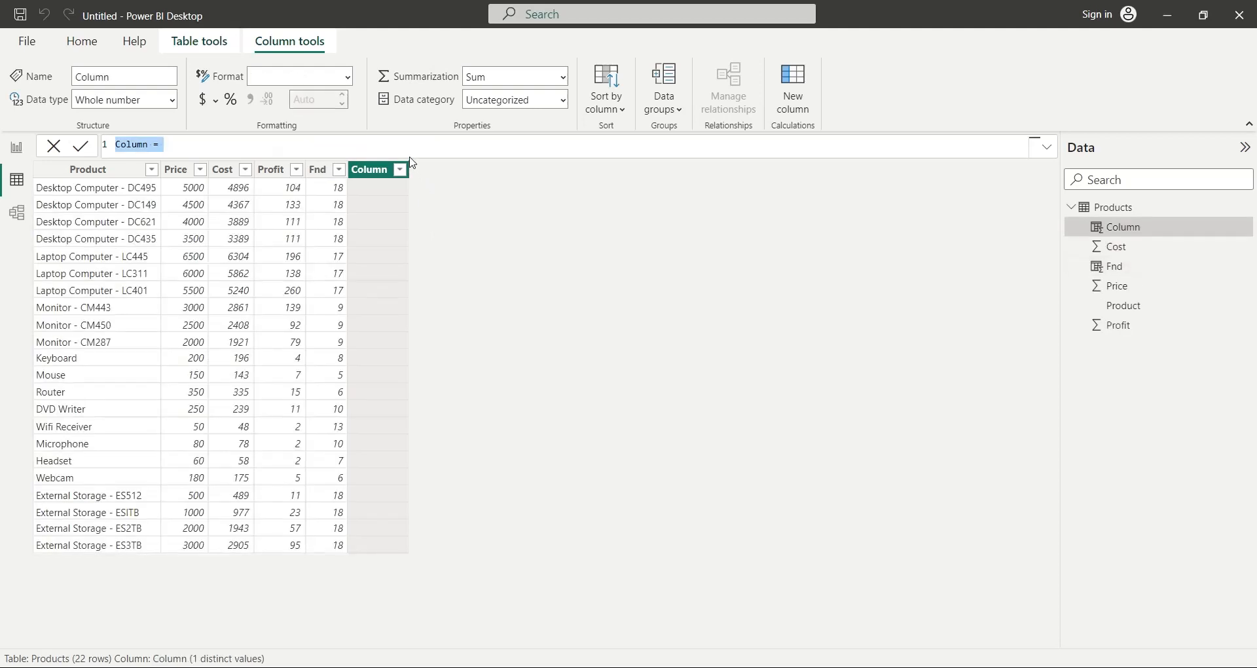
pyautogui.write('Product Name')
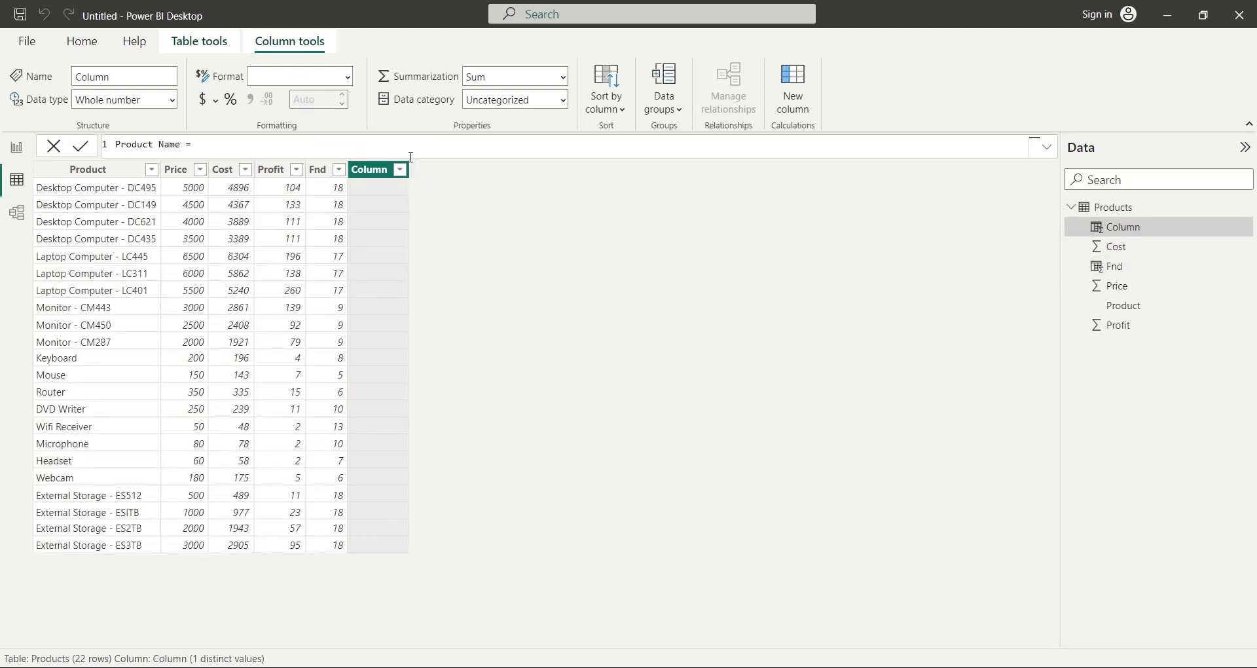
pyautogui.write('left(product')
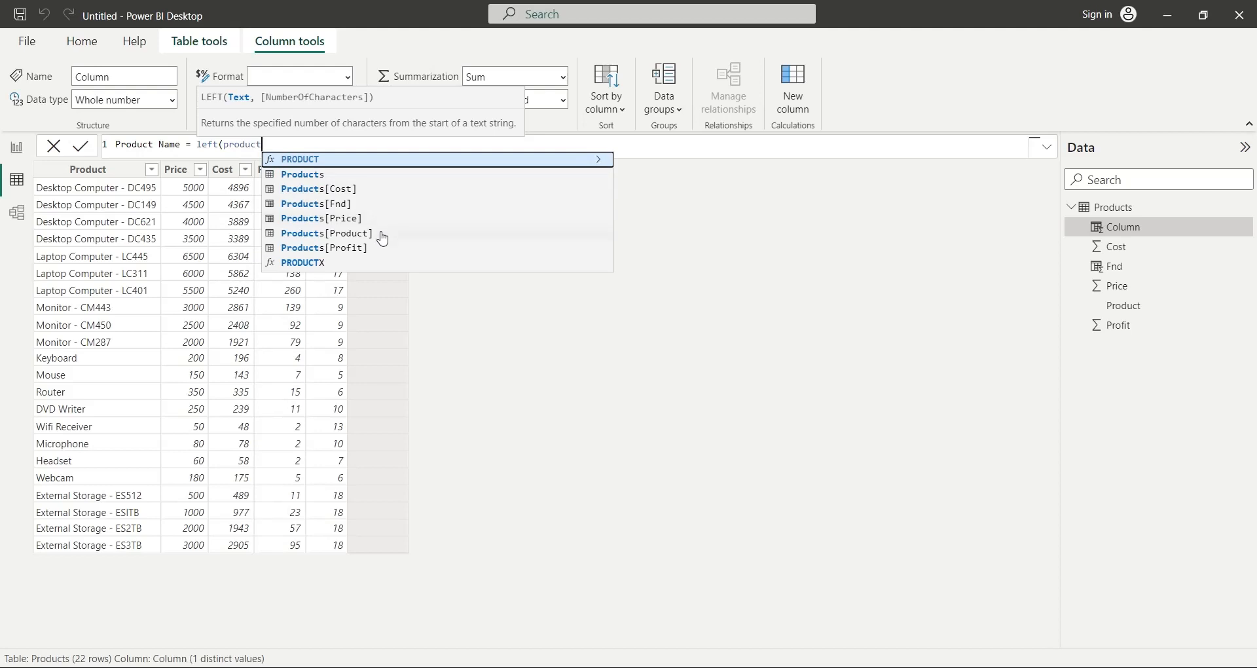
pyautogui.click(383, 237)
pyautogui.write(',')
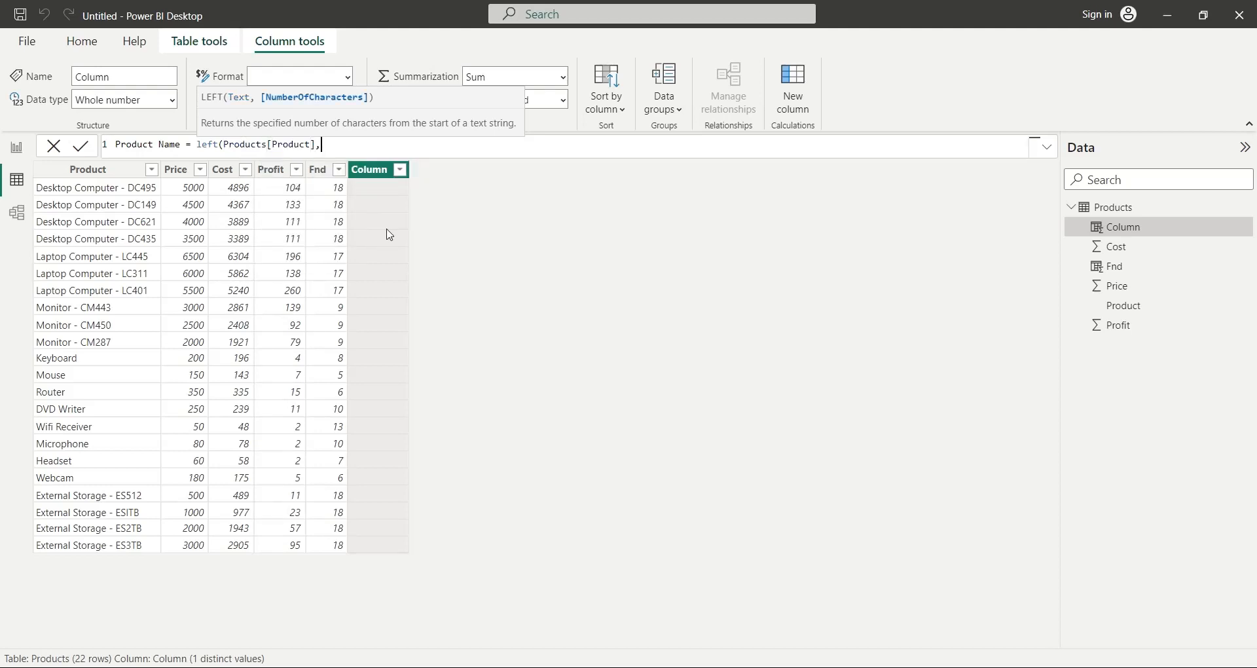
pyautogui.write('fnd')
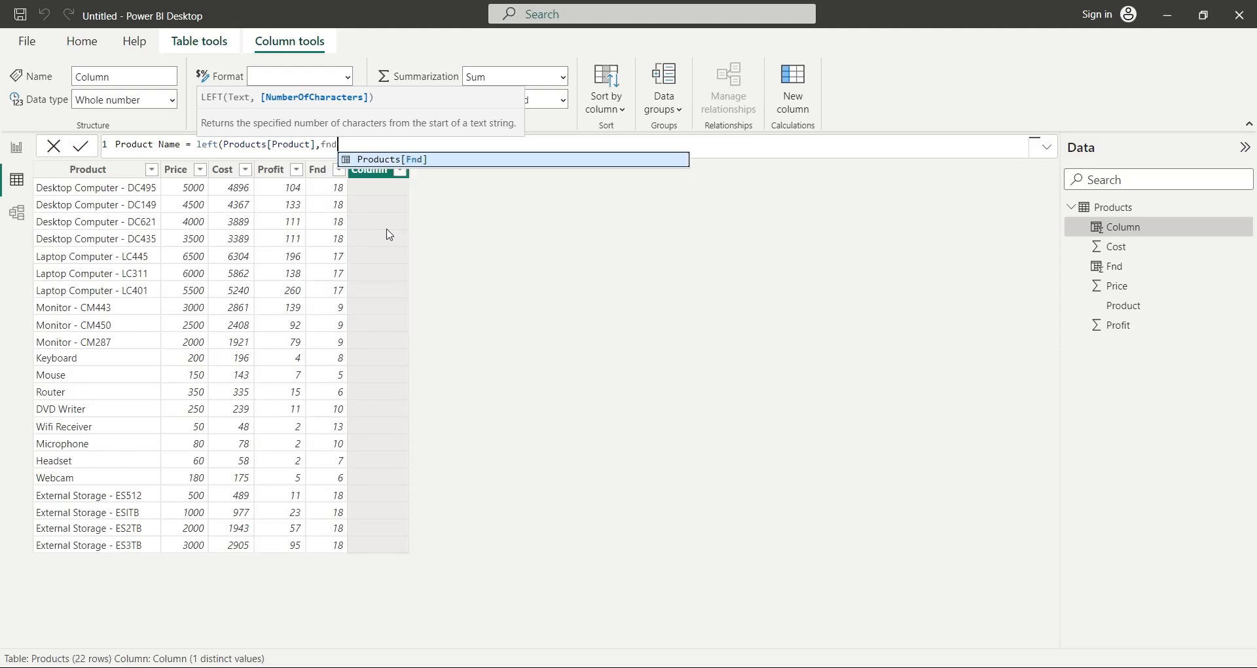
pyautogui.click(393, 162)
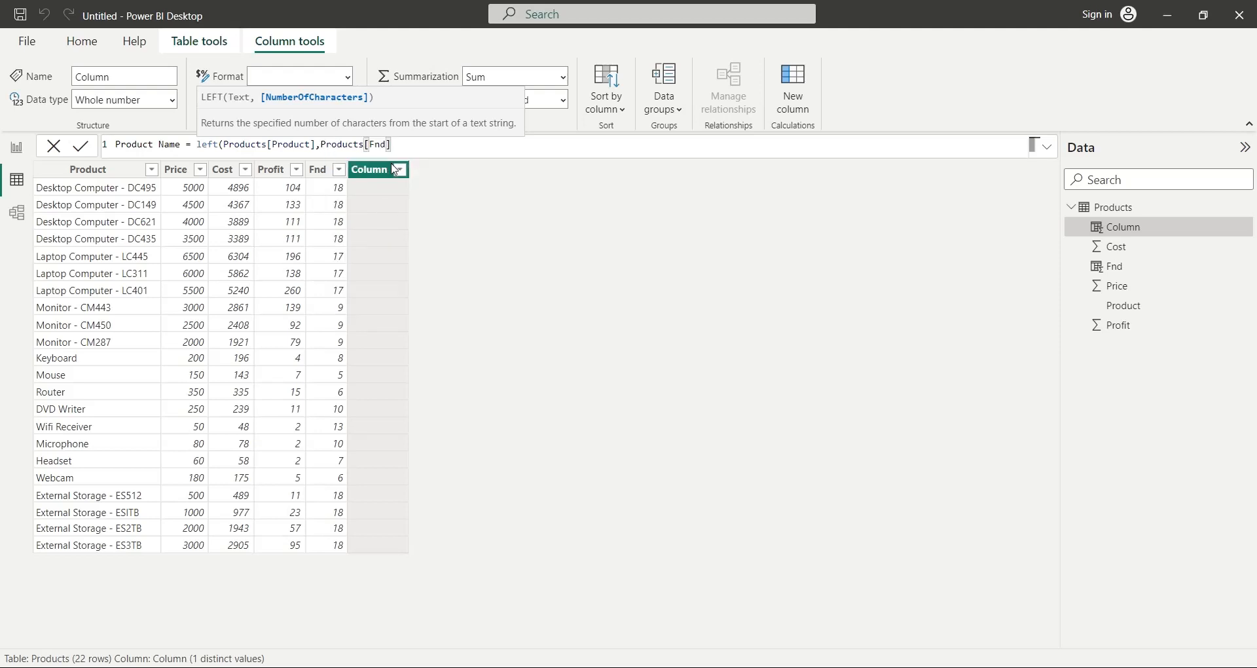
pyautogui.write(')')
pyautogui.press('Return')
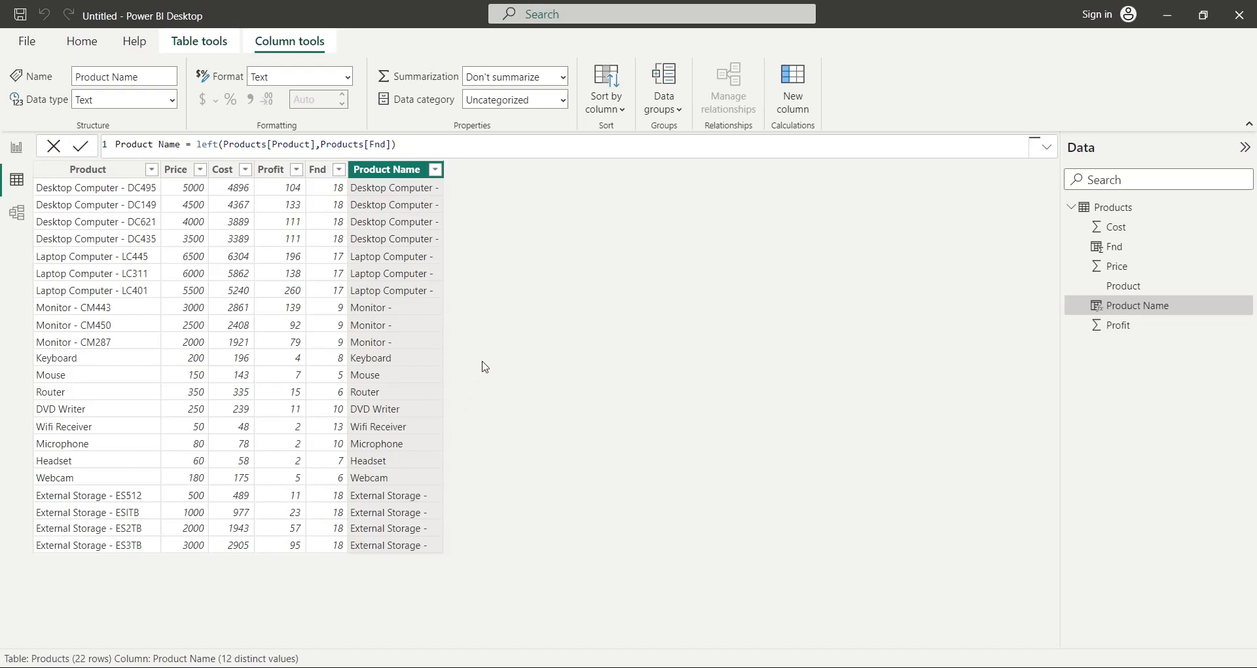
# Step: Change the Fnd column's formula to find("-",Products[Product],,len(Products[Product])+2)-2 so the hyphen is dropped from the product names
pyautogui.click(332, 189)
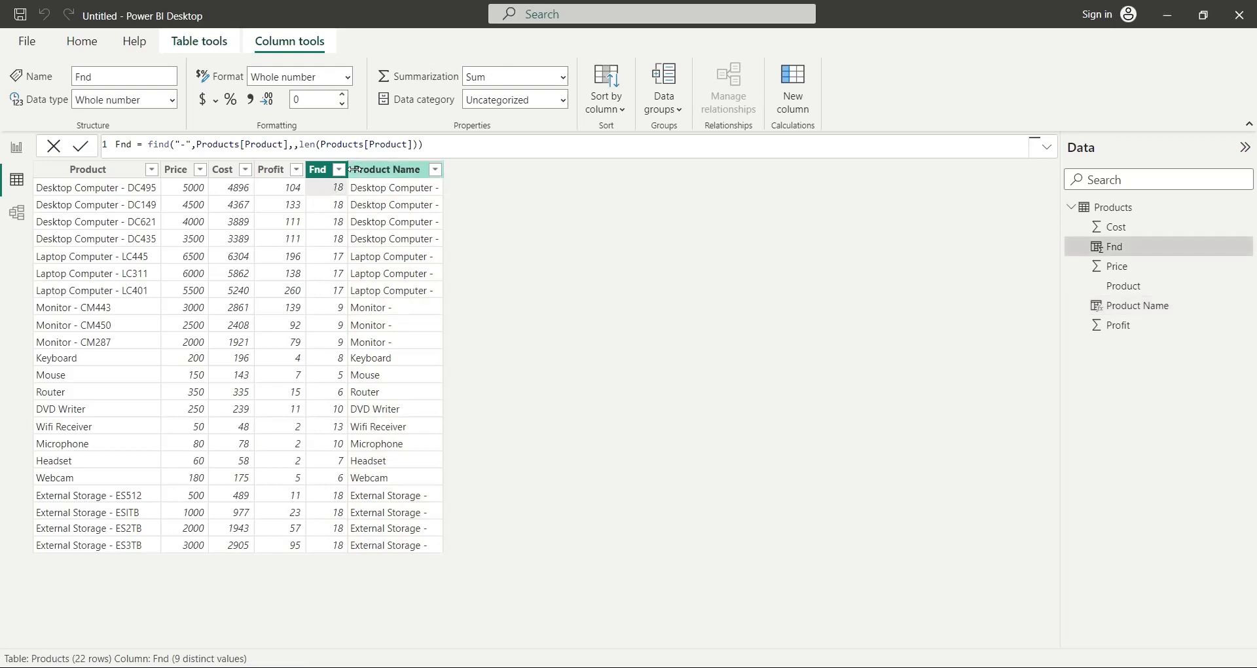
pyautogui.click(419, 144)
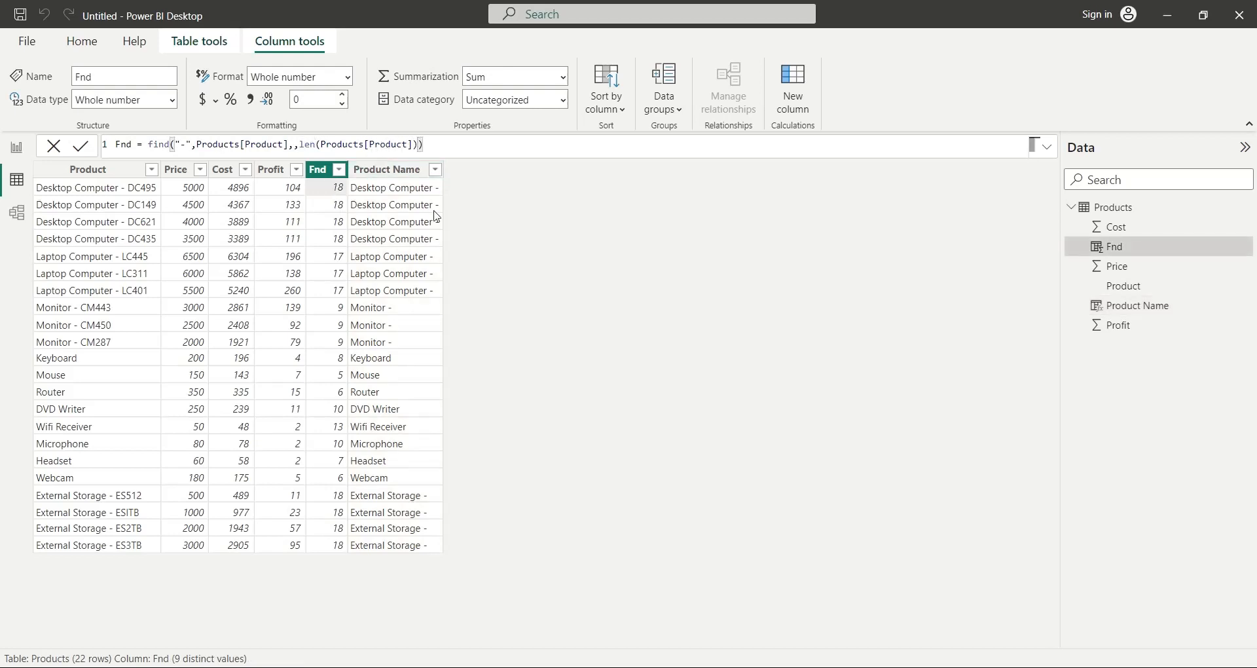
pyautogui.write('+2)-2')
pyautogui.press('Return')
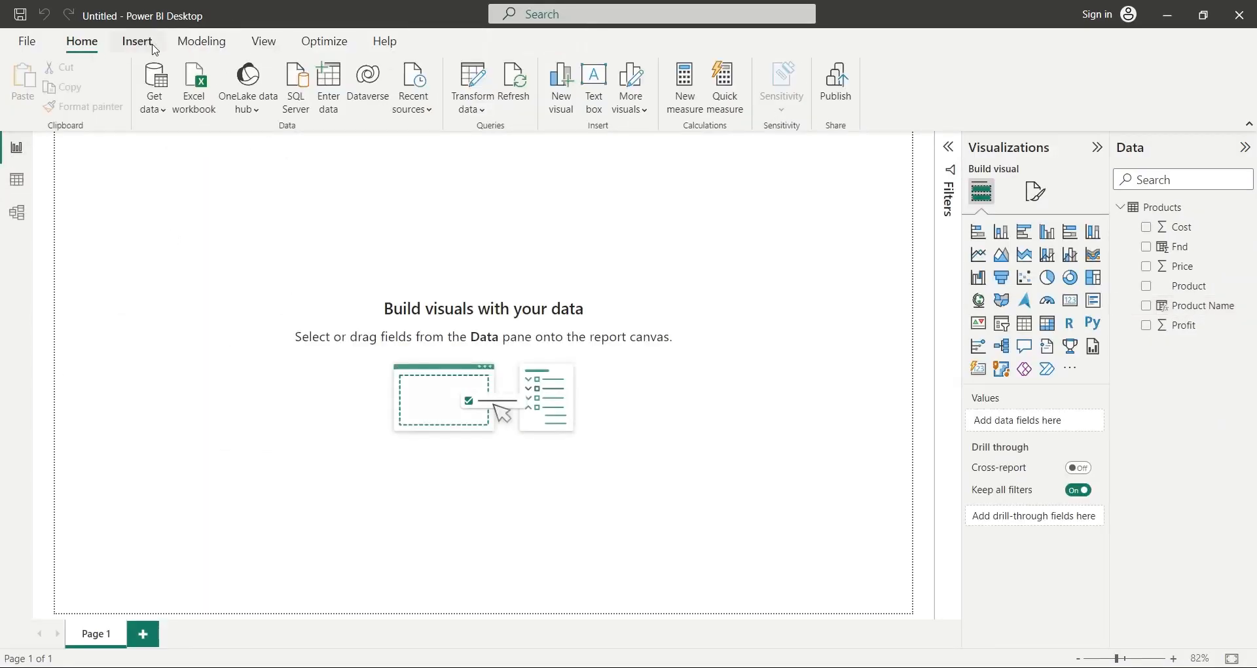
# Step: Insert a text box reading "Computer Shop" and resize it into a shallow banner across the full width of the report page
pyautogui.click(594, 89)
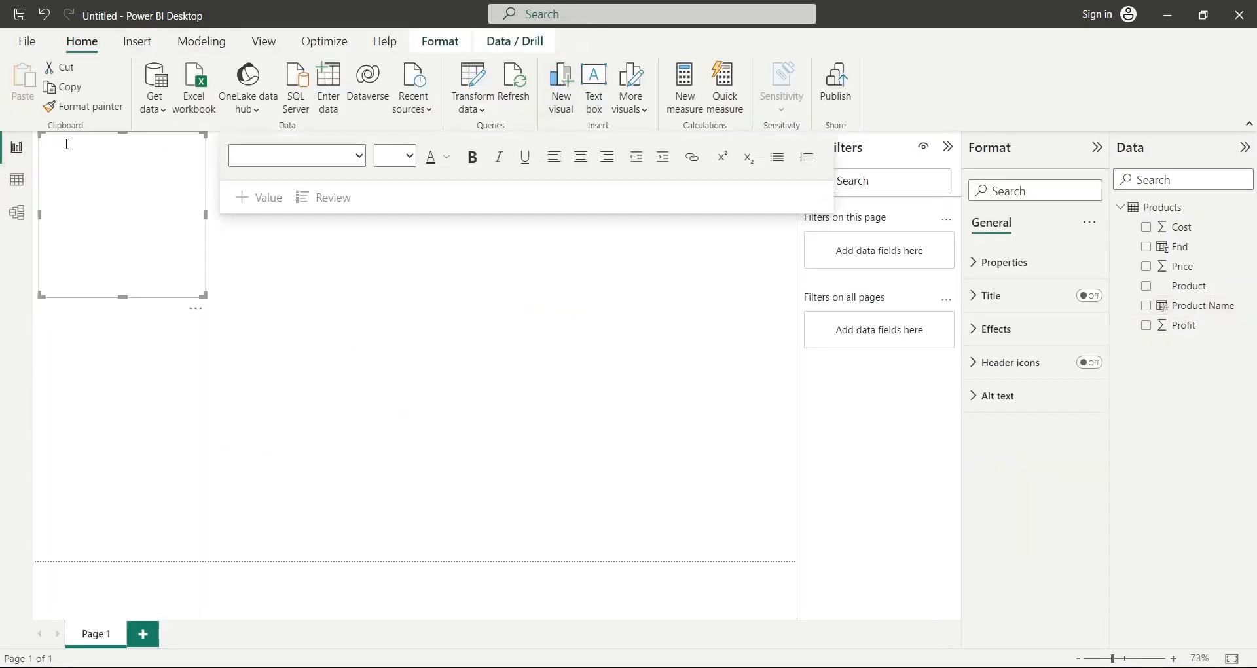
pyautogui.moveTo(204, 295); pyautogui.dragTo(795, 168)
pyautogui.click(316, 164)
pyautogui.write('Compute')
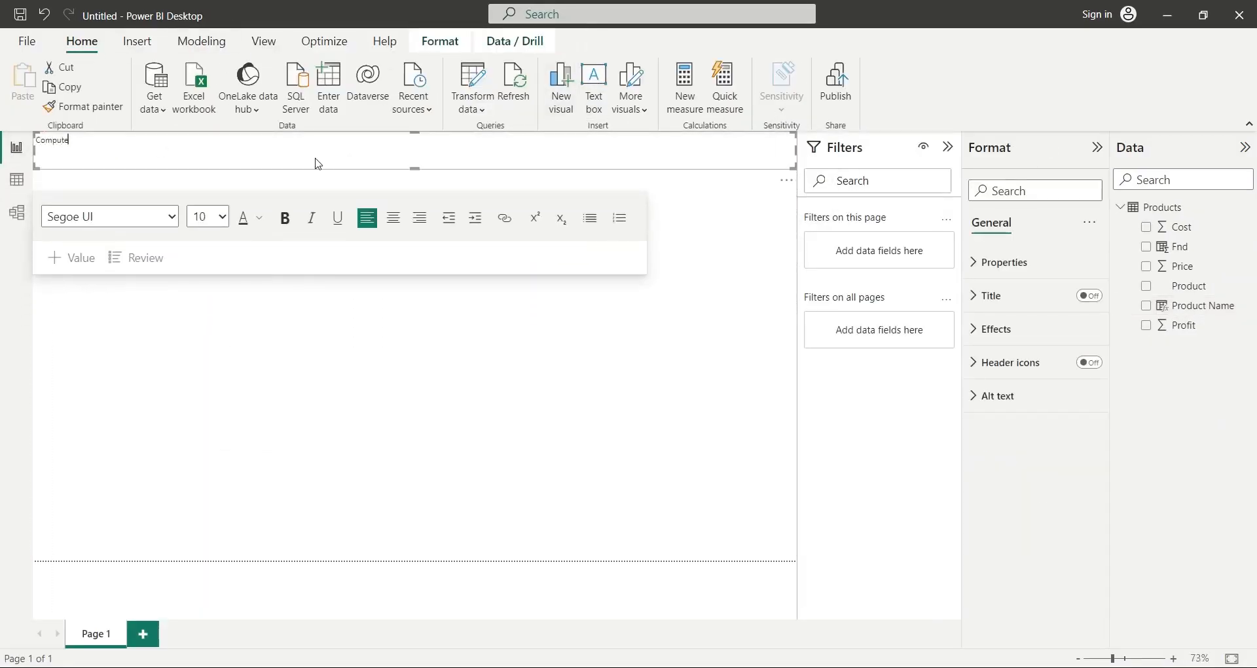
pyautogui.write('r Shop')
# Step: Enlarge the Computer Shop title's font to 40 and reduce it slightly to fit the text box
pyautogui.hotkey('ctrl', 'a')
pyautogui.click(223, 216)
pyautogui.click(202, 469)
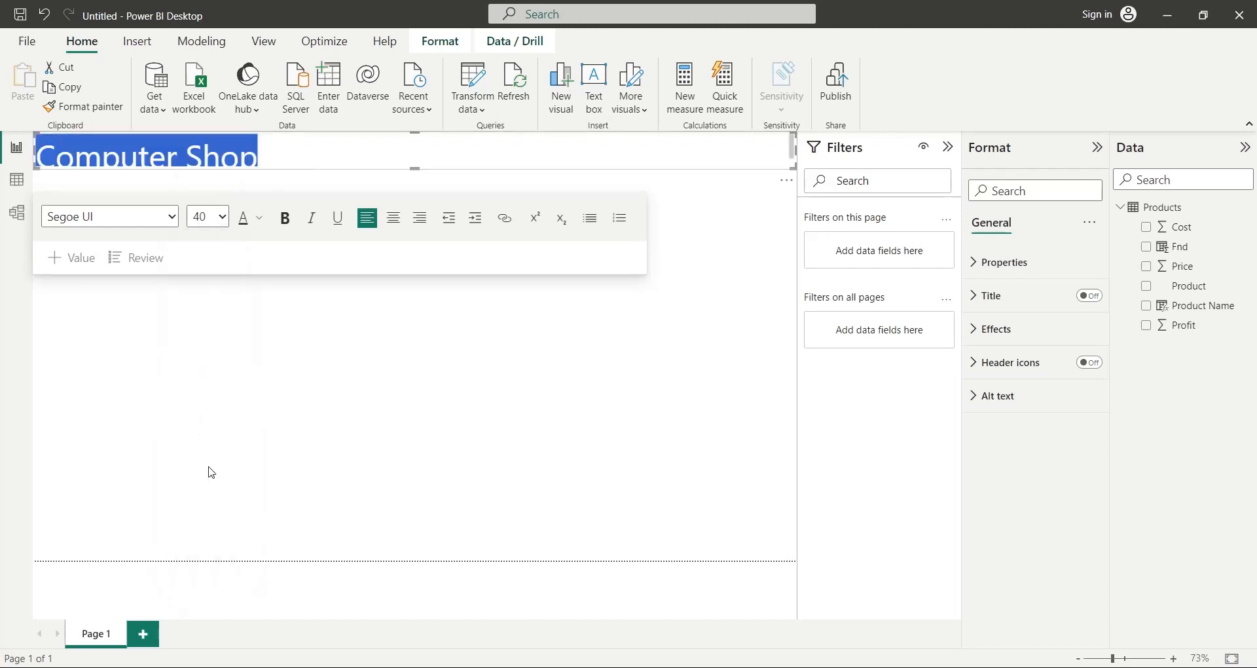
pyautogui.click(223, 217)
pyautogui.click(216, 441)
pyautogui.click(307, 324)
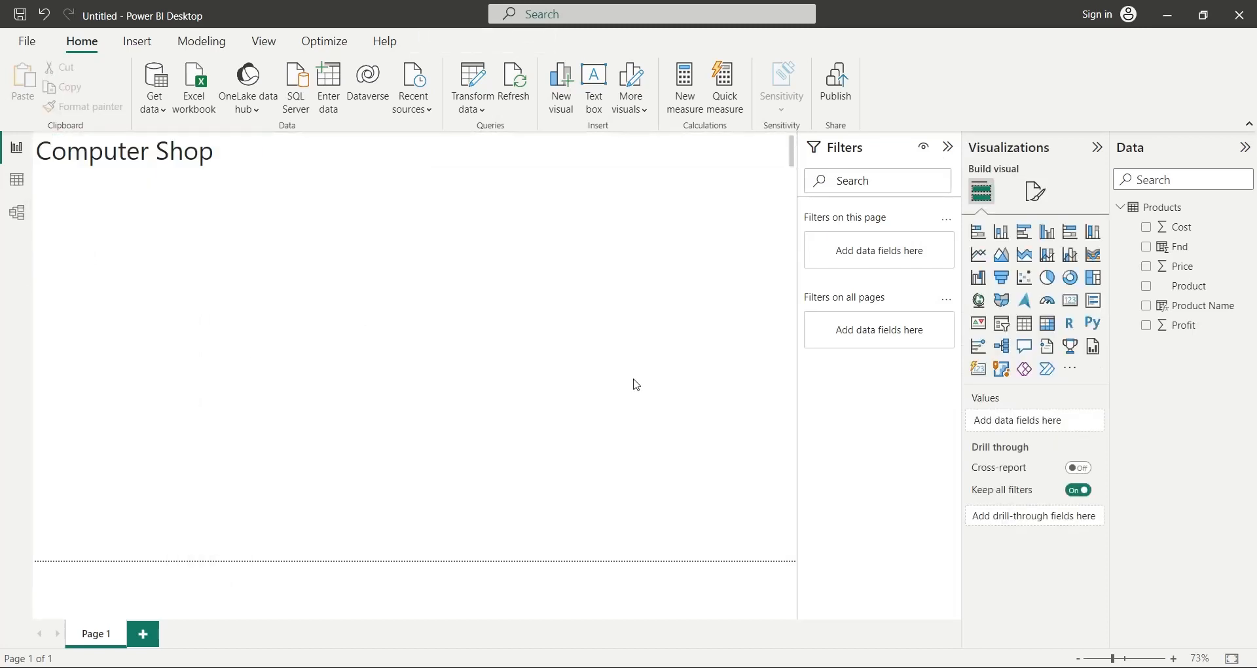
# Step: Collapse the Filters pane and insert a line and stacked column chart under the title, sized to about half the page width
pyautogui.click(947, 147)
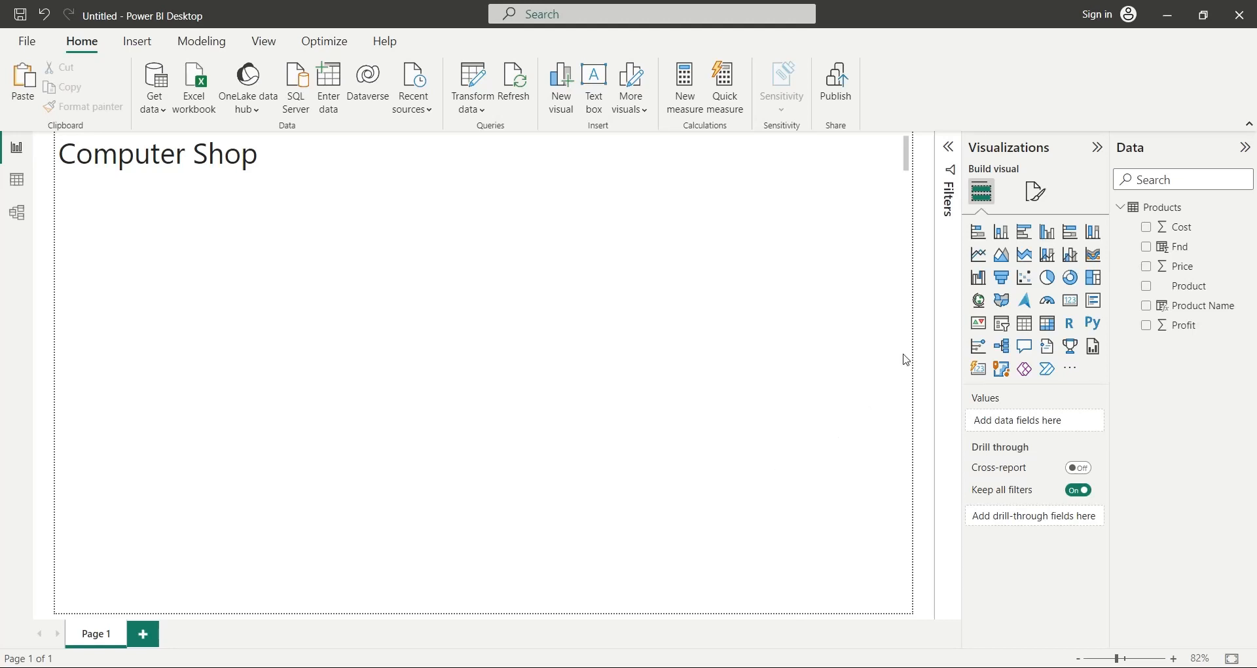
pyautogui.click(1047, 254)
pyautogui.moveTo(483, 256); pyautogui.dragTo(484, 178)
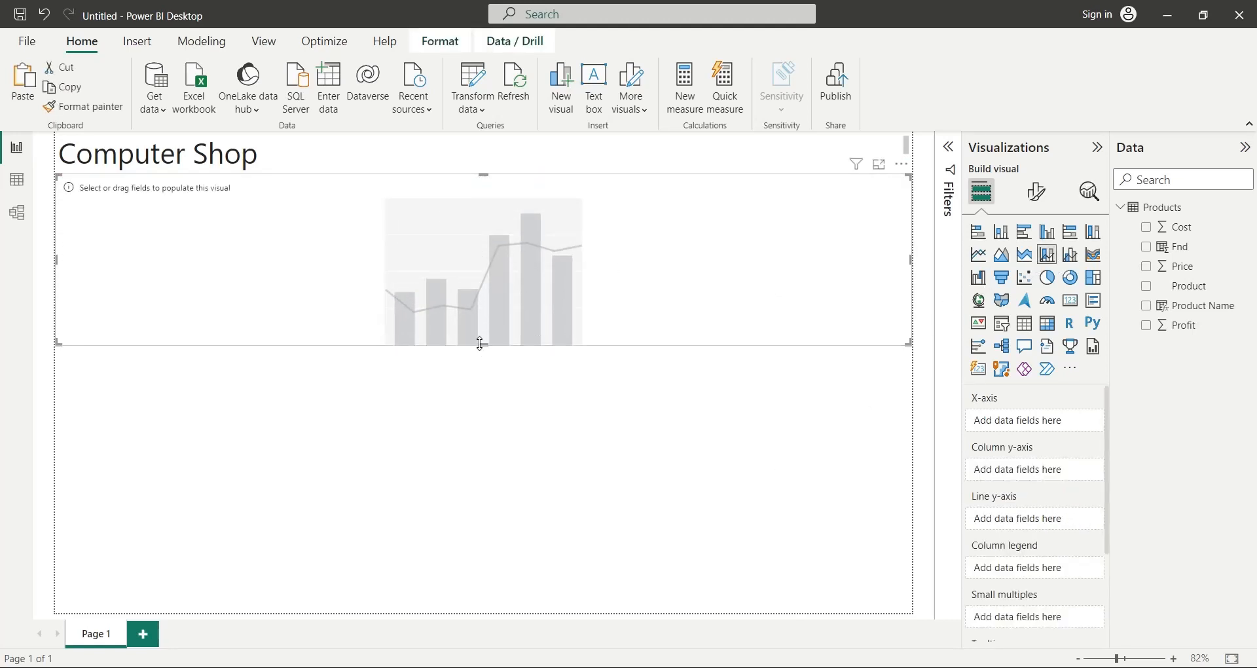
pyautogui.moveTo(481, 345); pyautogui.dragTo(485, 373)
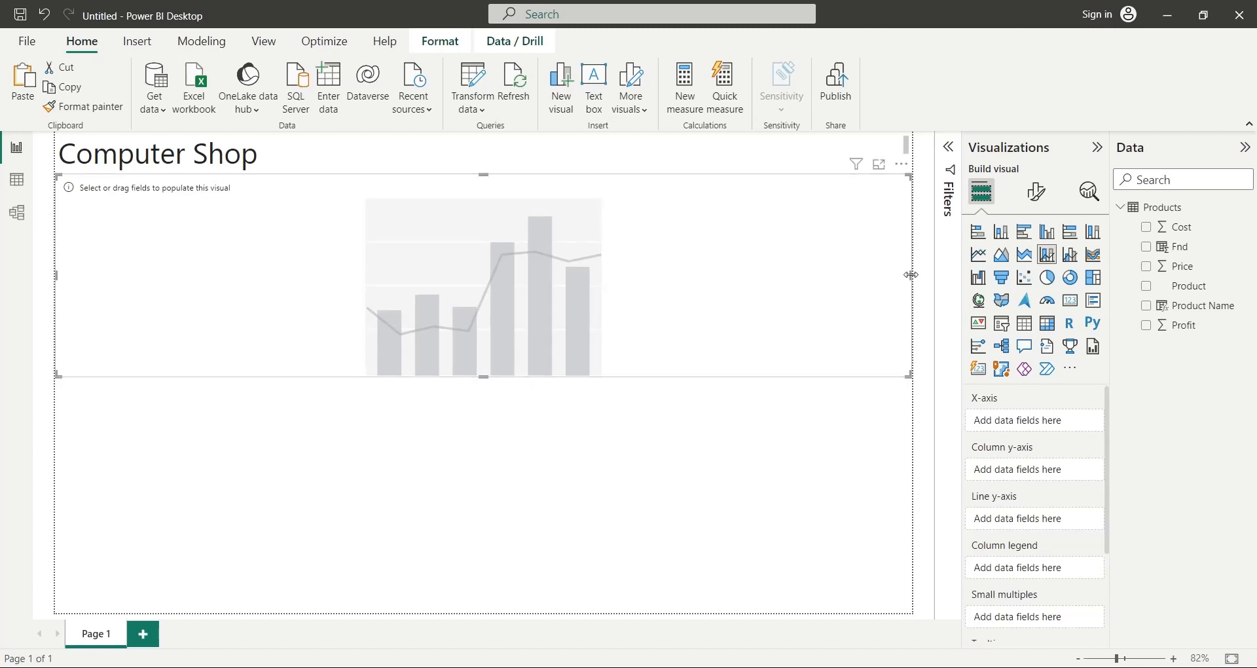
pyautogui.moveTo(911, 275); pyautogui.dragTo(486, 274)
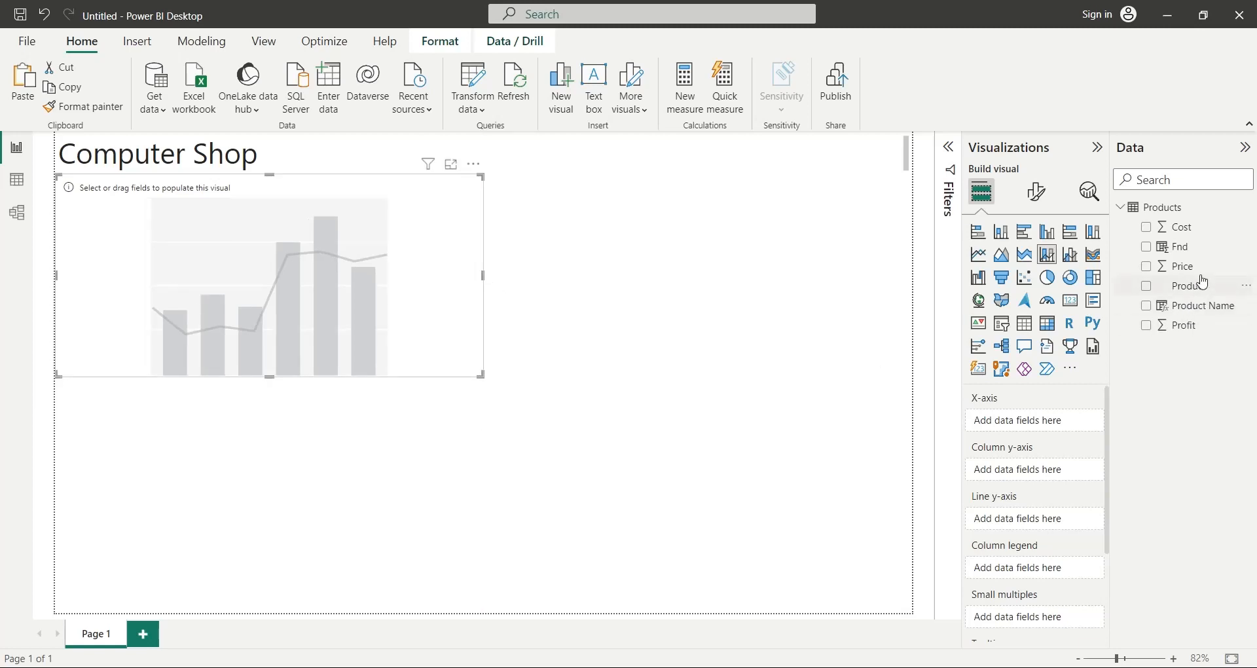
# Step: Assign Price to the chart's column y-axis and Cost to its line y-axis, summarizing Price as Average
pyautogui.moveTo(1178, 267); pyautogui.dragTo(1062, 482)
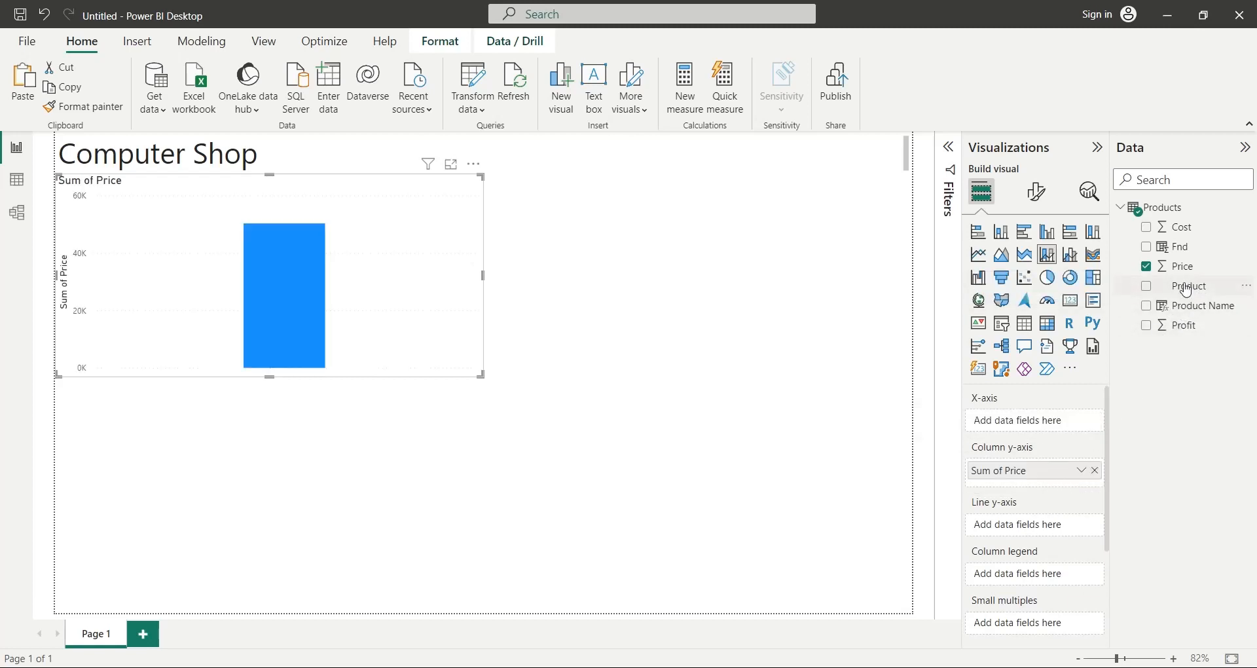
pyautogui.moveTo(1182, 228); pyautogui.dragTo(1060, 524)
pyautogui.click(1082, 470)
pyautogui.click(1129, 287)
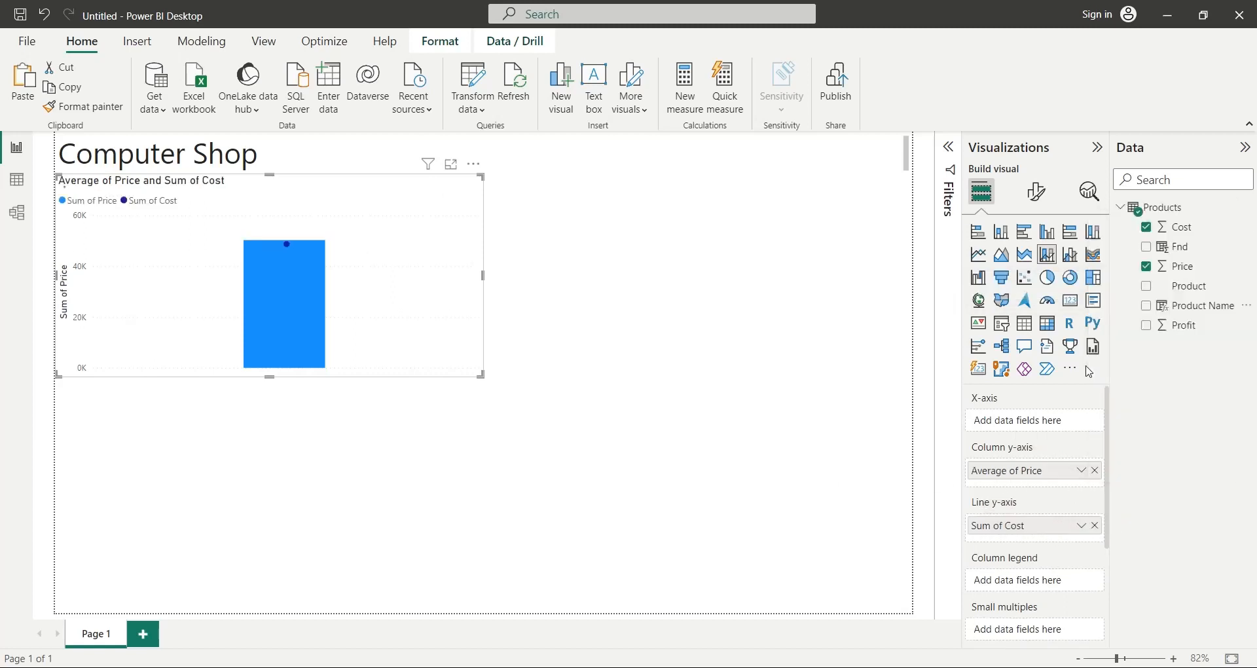
# Step: Summarize Cost as Average on the chart's line y-axis and assign Product Name to its x-axis
pyautogui.doubleClick(1025, 473)
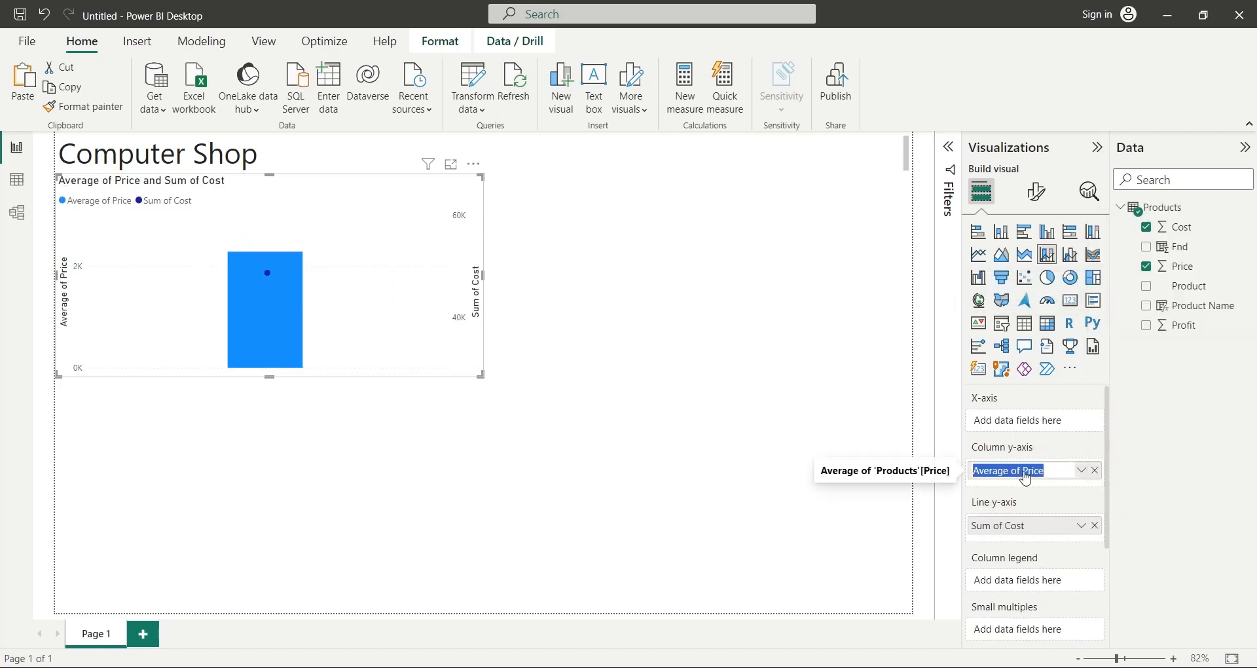
pyautogui.click(1047, 528)
pyautogui.click(1081, 525)
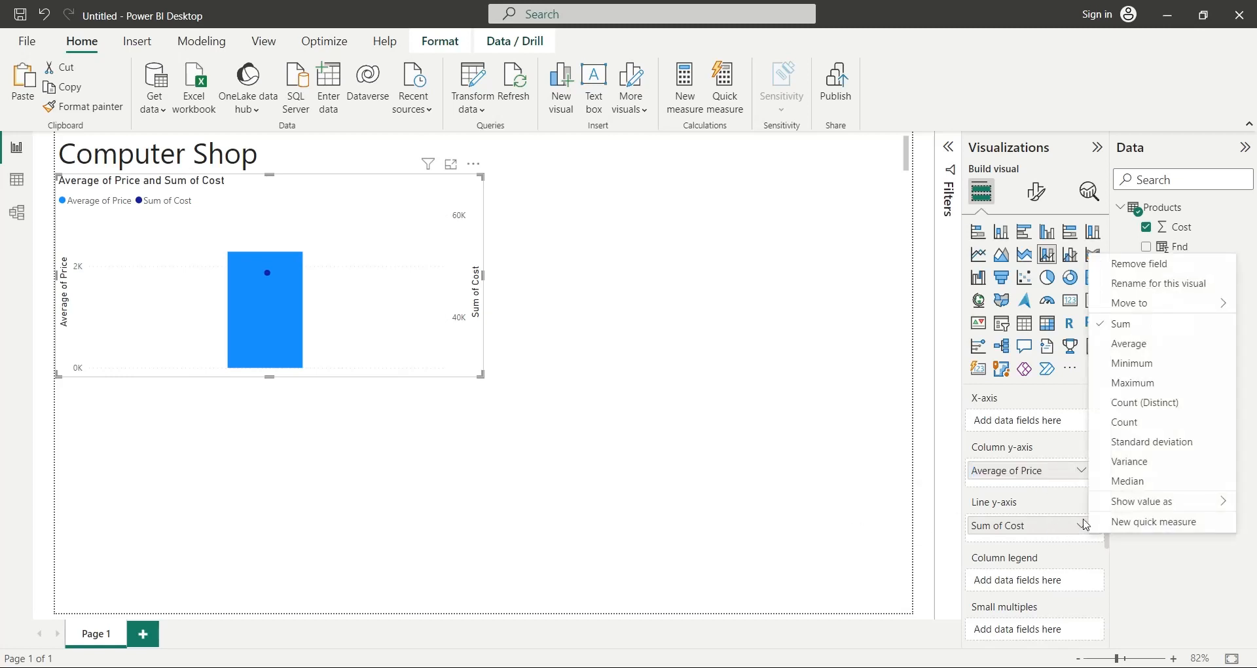
pyautogui.click(1129, 343)
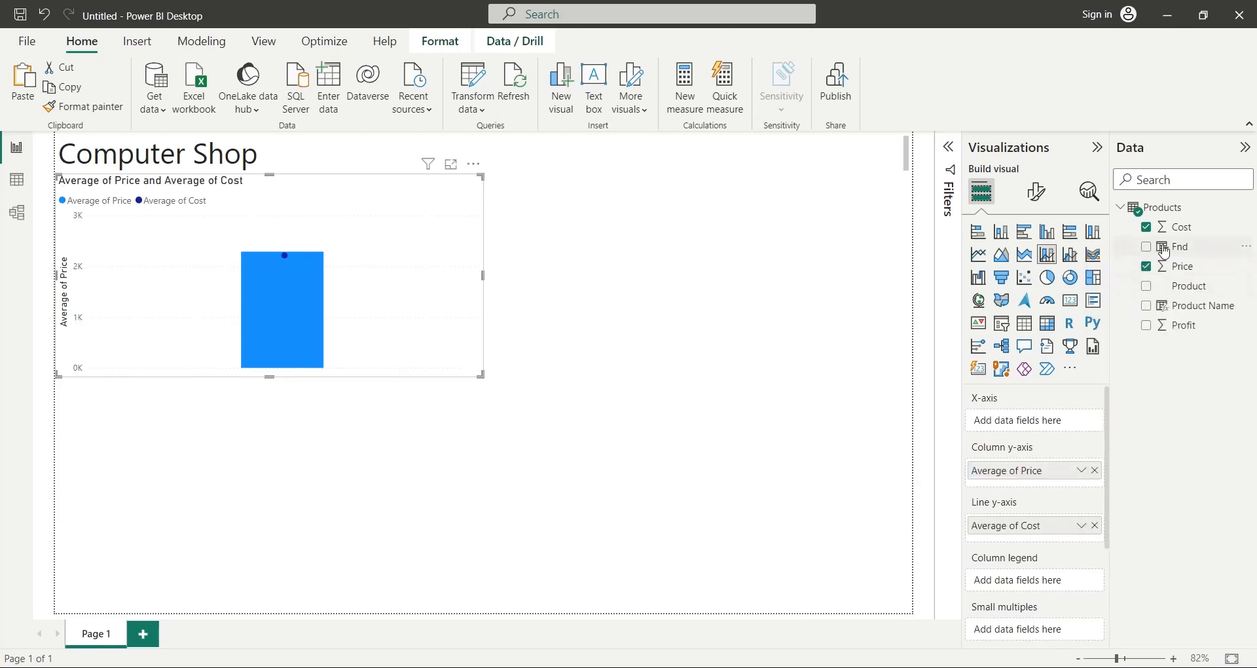
pyautogui.moveTo(1186, 312); pyautogui.dragTo(1054, 420)
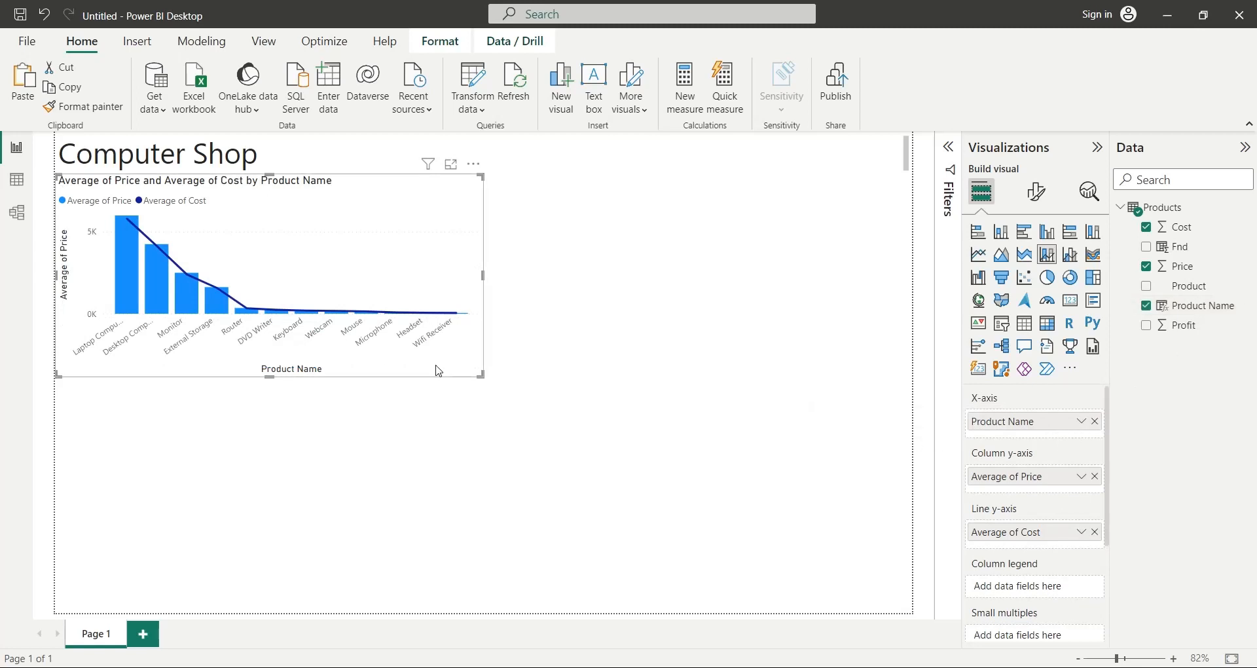
# Step: Enlarge the chart to about half the space under the title and place a duplicate directly beneath it
pyautogui.moveTo(432, 377); pyautogui.dragTo(390, 611)
pyautogui.moveTo(273, 418); pyautogui.dragTo(273, 396)
pyautogui.click(283, 375)
pyautogui.click(442, 431)
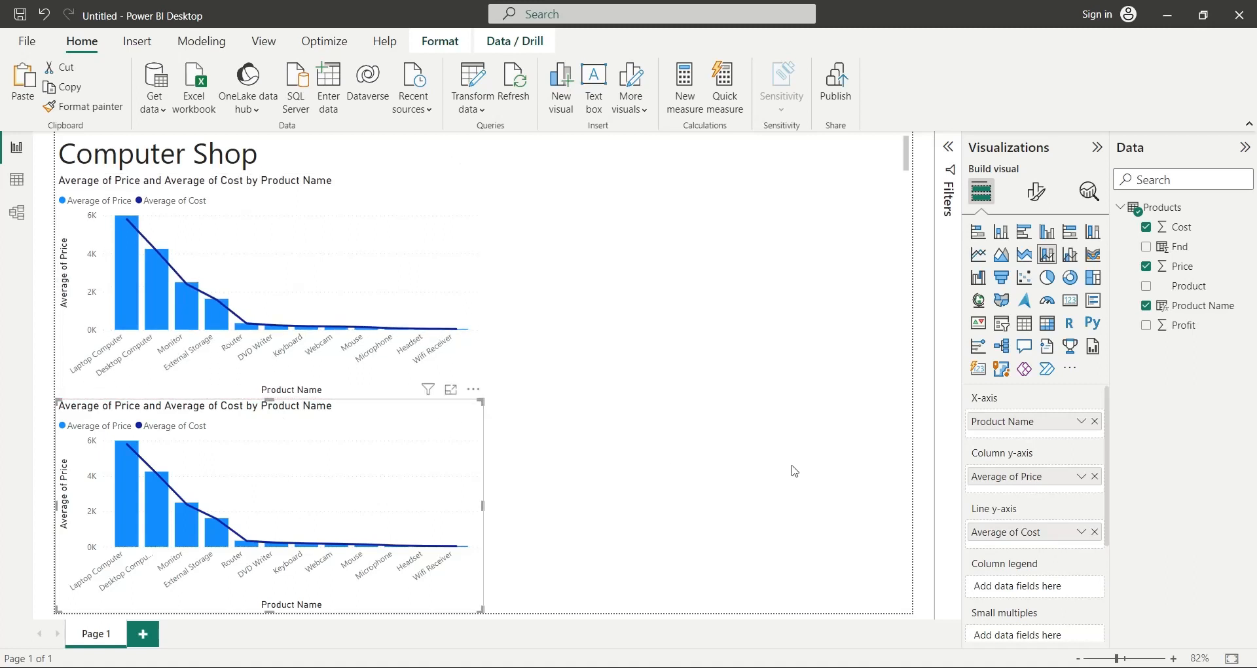
# Step: In the lower chart, replace Price with average Cost on the column y-axis and put Profit, summarized as Average, on the line y-axis
pyautogui.click(1094, 476)
pyautogui.moveTo(1054, 525); pyautogui.dragTo(1021, 477)
pyautogui.moveTo(1174, 337); pyautogui.dragTo(1058, 541)
pyautogui.click(1081, 531)
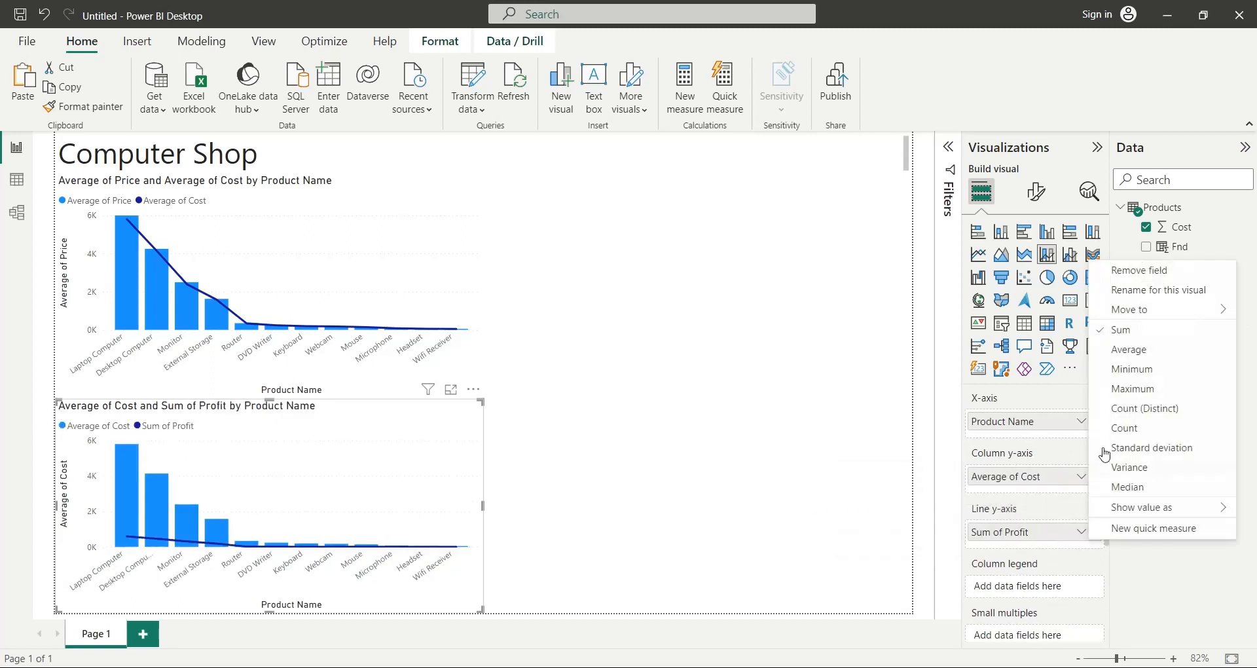
pyautogui.click(1129, 351)
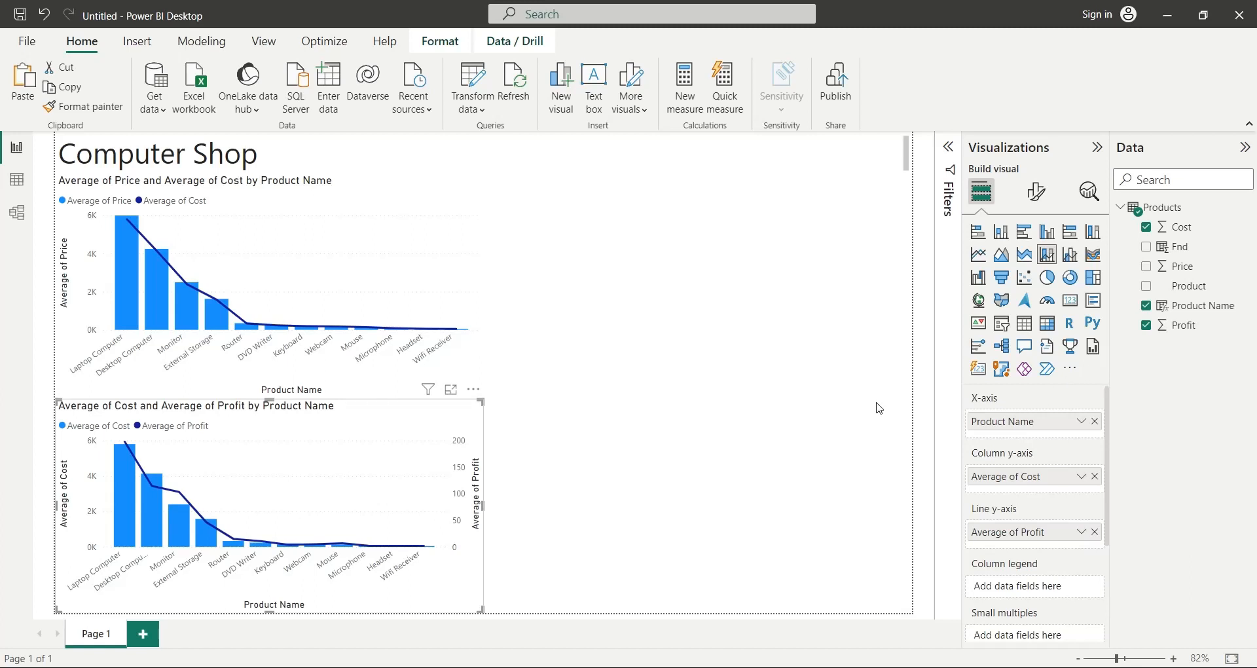
# Step: Insert a donut chart filling the empty half of the page, with Product Name as legend and Profit as values
pyautogui.click(789, 406)
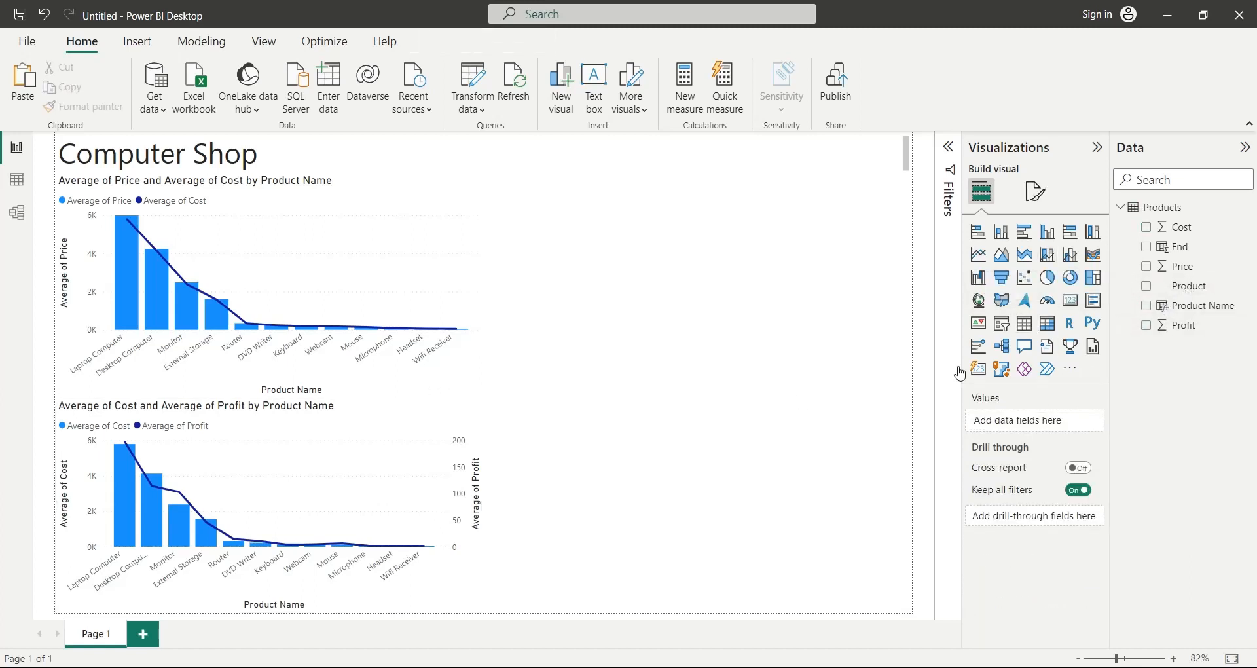
pyautogui.click(1070, 277)
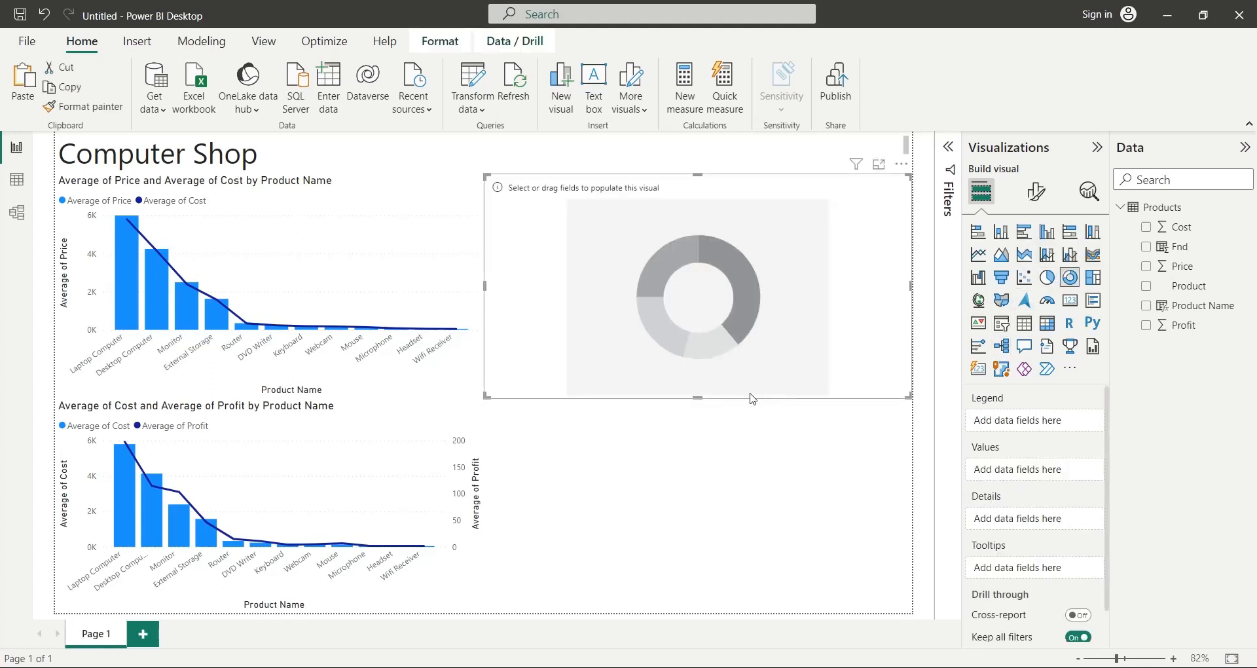
pyautogui.moveTo(698, 398); pyautogui.dragTo(689, 613)
pyautogui.moveTo(1198, 305); pyautogui.dragTo(1046, 421)
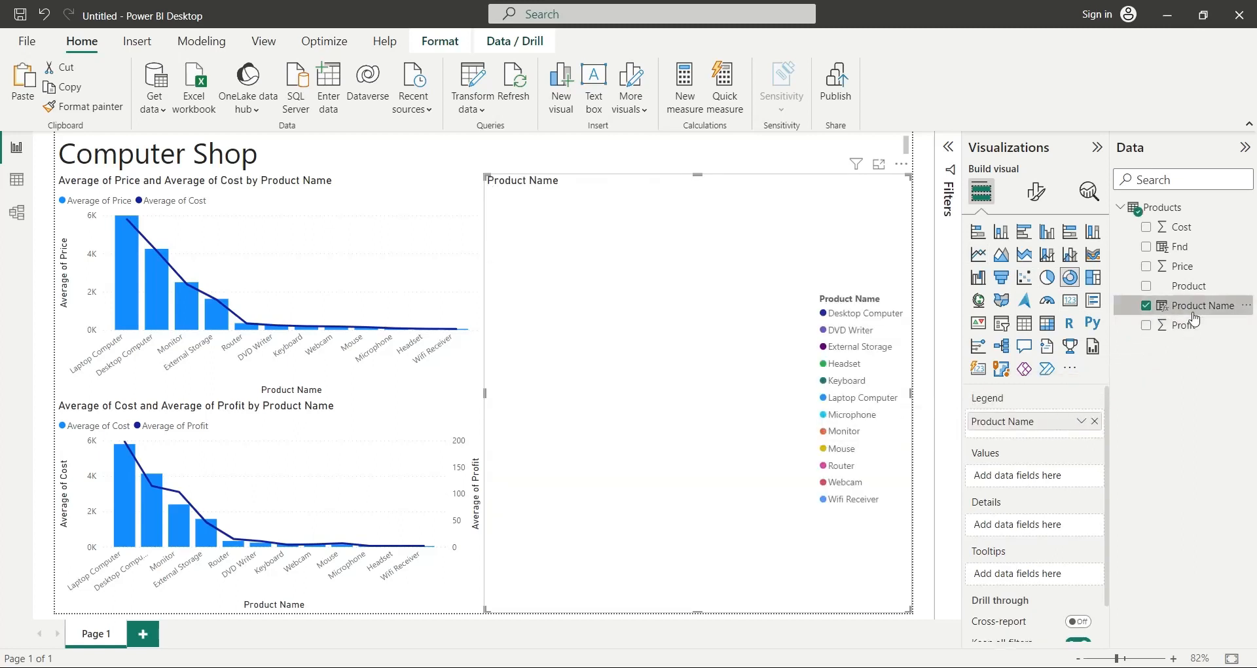
pyautogui.moveTo(1181, 325)
pyautogui.mouseDown()
pyautogui.moveTo(1187, 341)
pyautogui.moveTo(1051, 478)
pyautogui.moveTo(1005, 476)
pyautogui.mouseUp()
# Step: Rename the donut chart's Sum of Profit value as Total Profit
pyautogui.doubleClick(1018, 477)
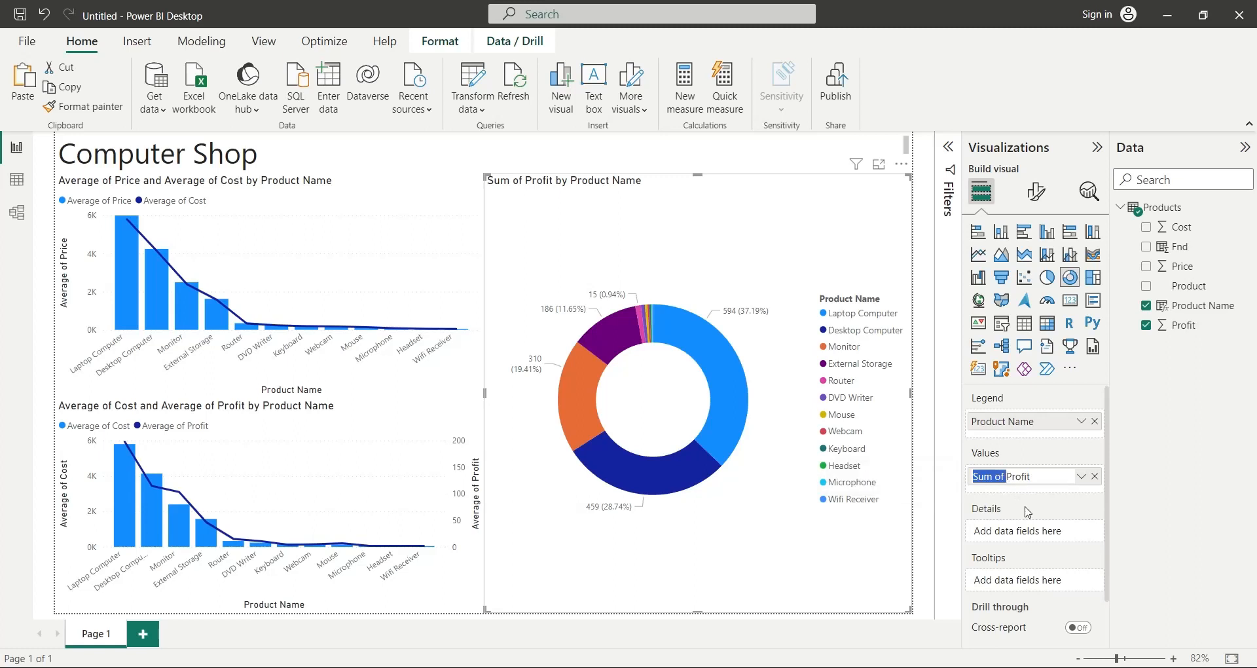
pyautogui.press('BackSpace')
pyautogui.write('TOtal ')
pyautogui.write('o')
pyautogui.press('Return')
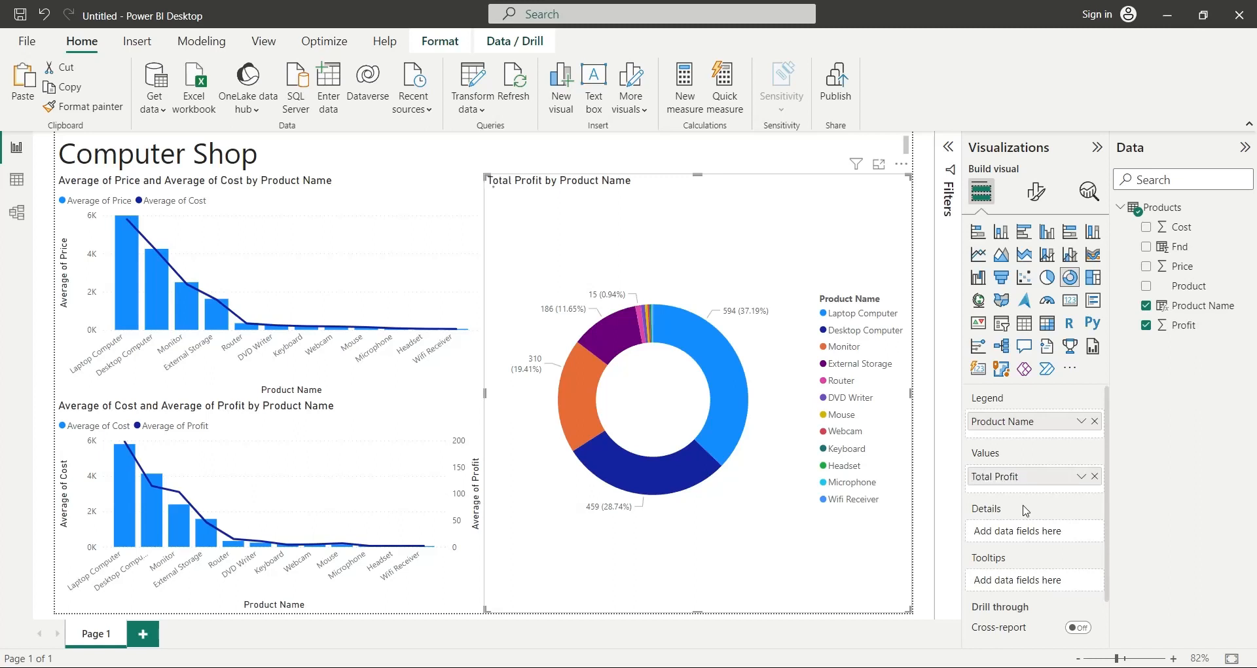
pyautogui.click(925, 501)
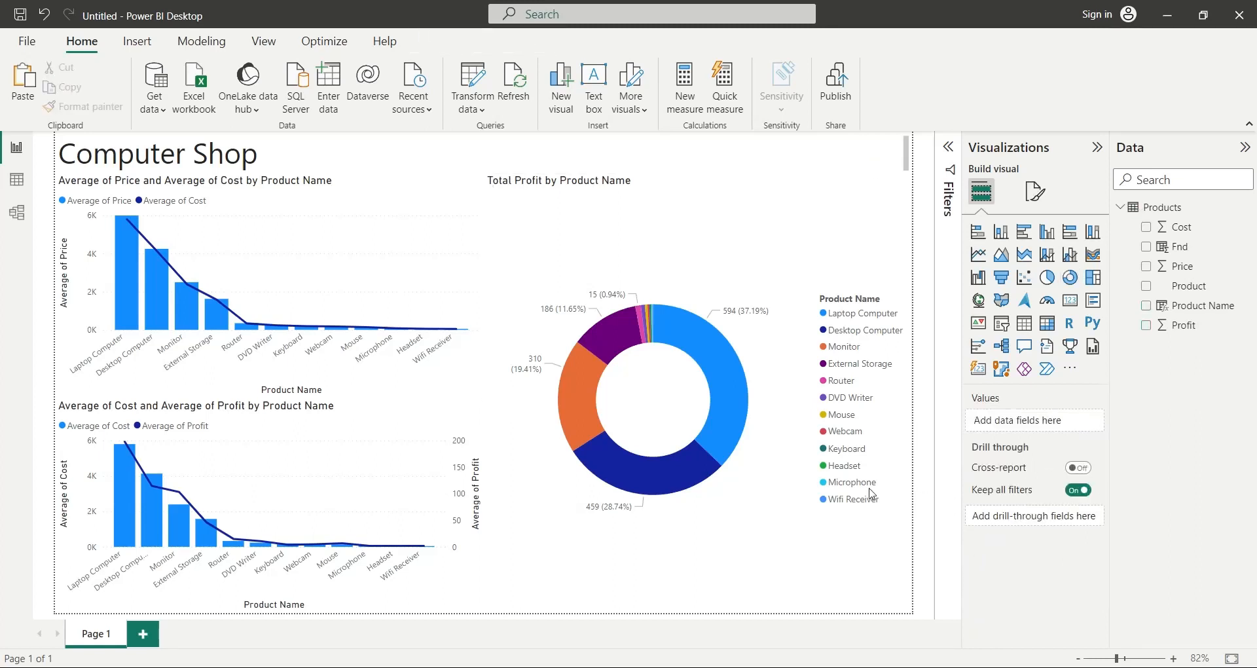
# Step: Examine how selecting individual product slices in the donut chart cross-highlights the two combo charts
pyautogui.click(747, 404)
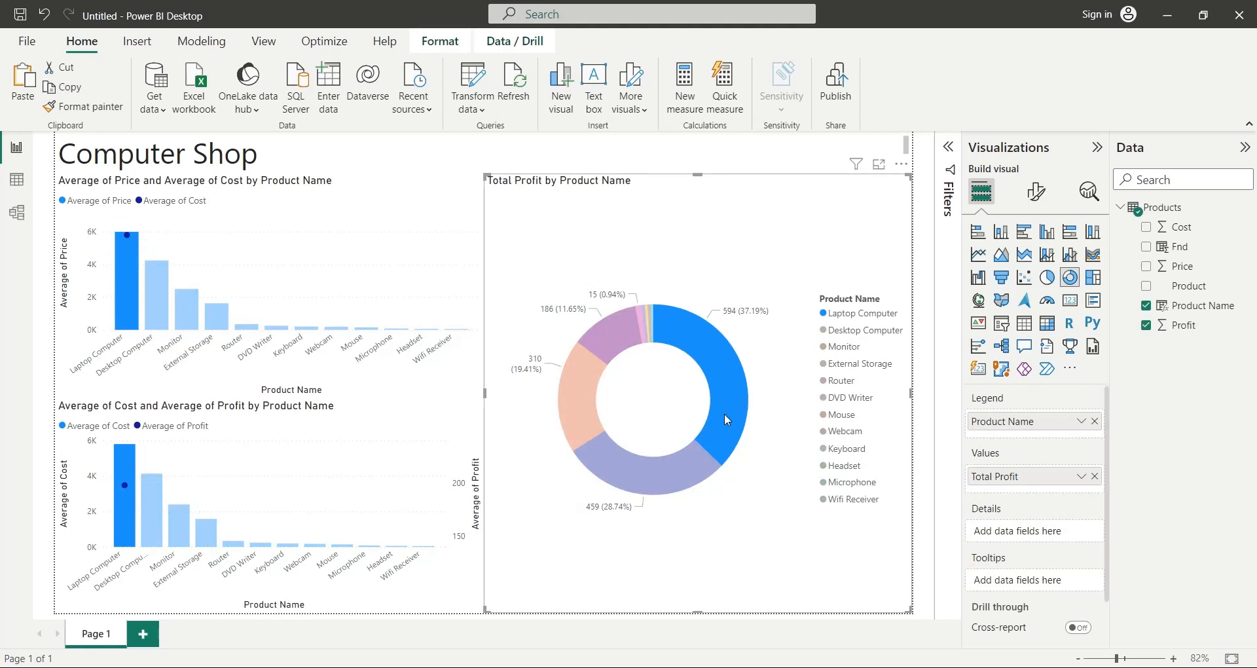
pyautogui.click(678, 466)
pyautogui.click(577, 396)
pyautogui.click(602, 333)
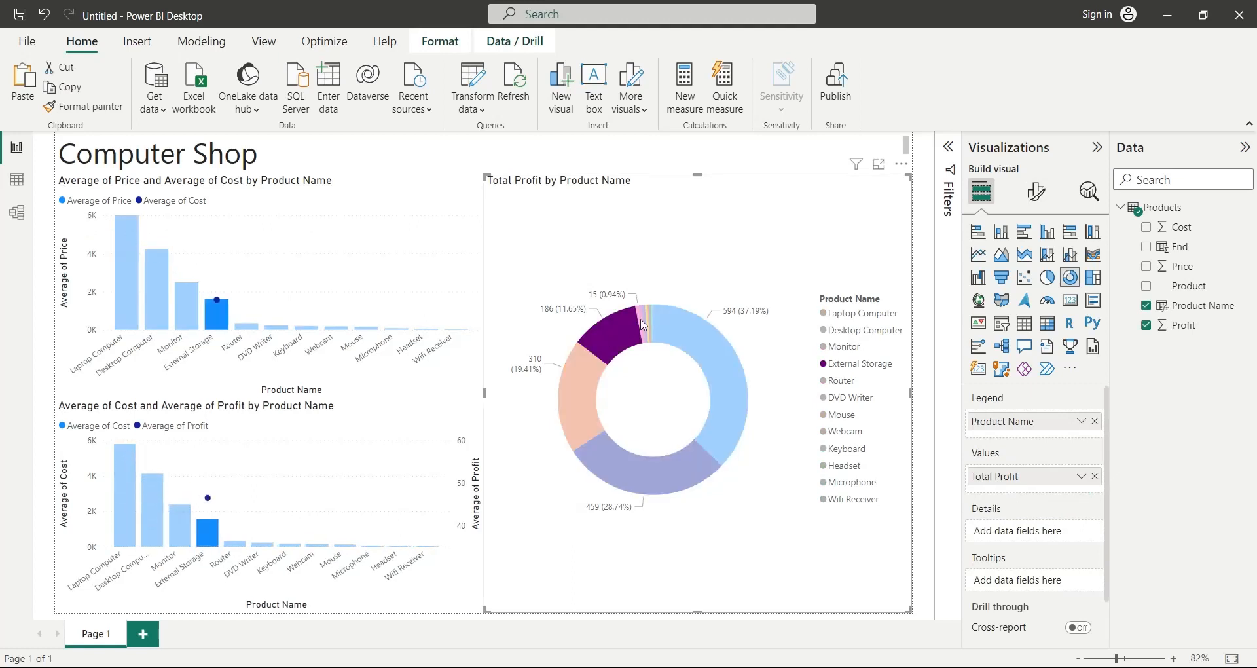
pyautogui.click(640, 320)
pyautogui.click(644, 319)
pyautogui.click(648, 312)
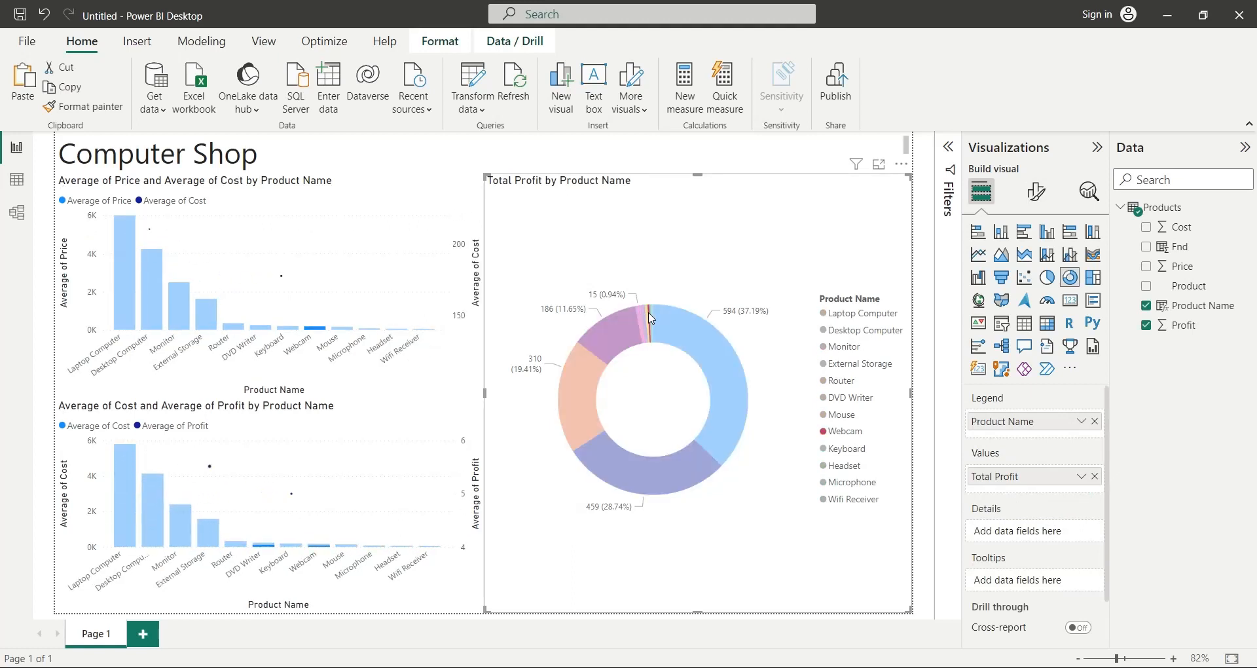
pyautogui.click(647, 316)
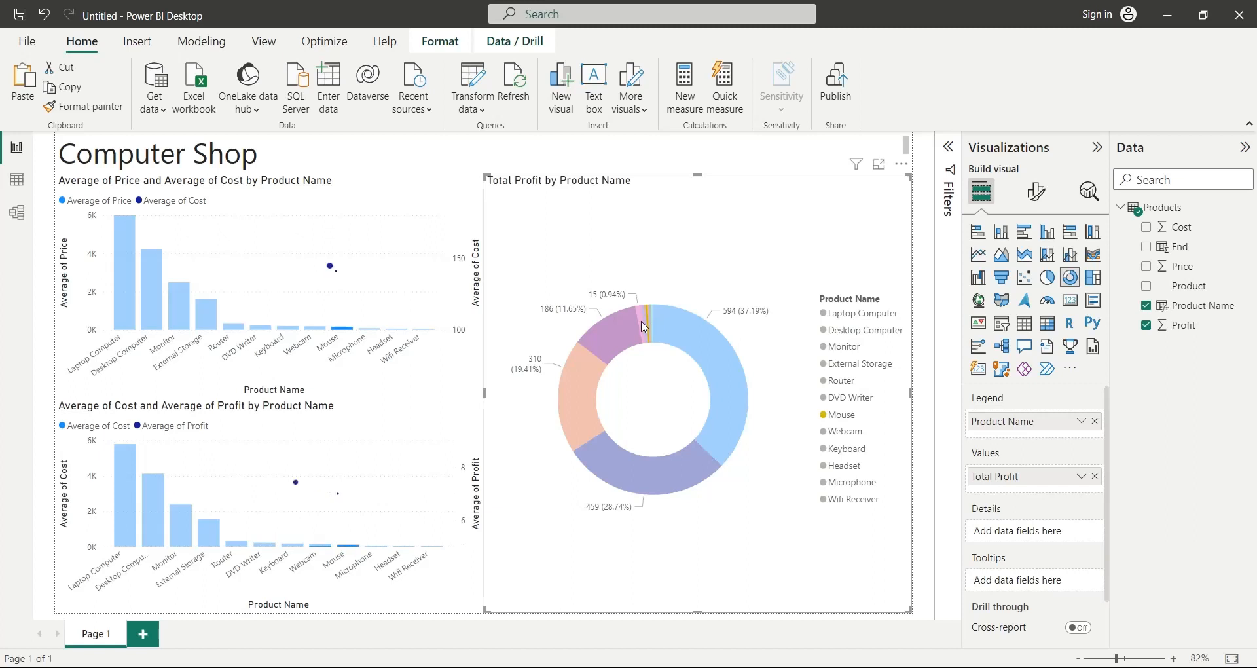
pyautogui.click(693, 337)
pyautogui.click(690, 331)
# Step: Check the cross-highlighting from individual product columns in the average price and cost chart, and clear the selection
pyautogui.click(128, 285)
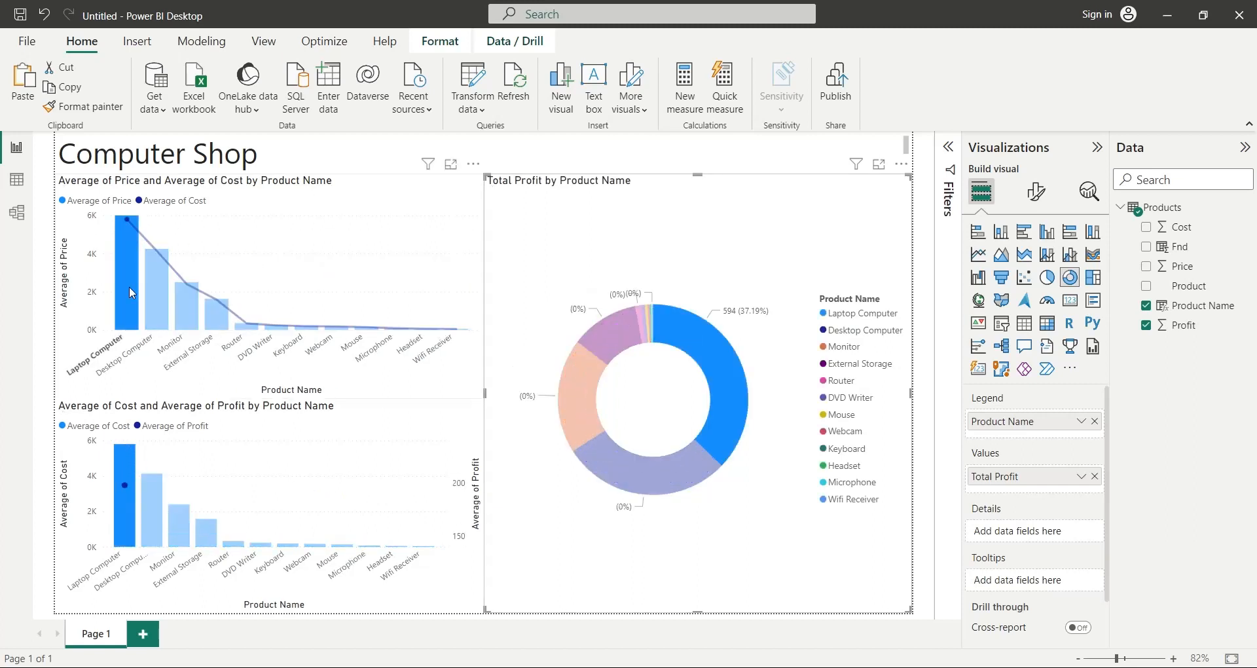
pyautogui.click(128, 285)
pyautogui.click(156, 290)
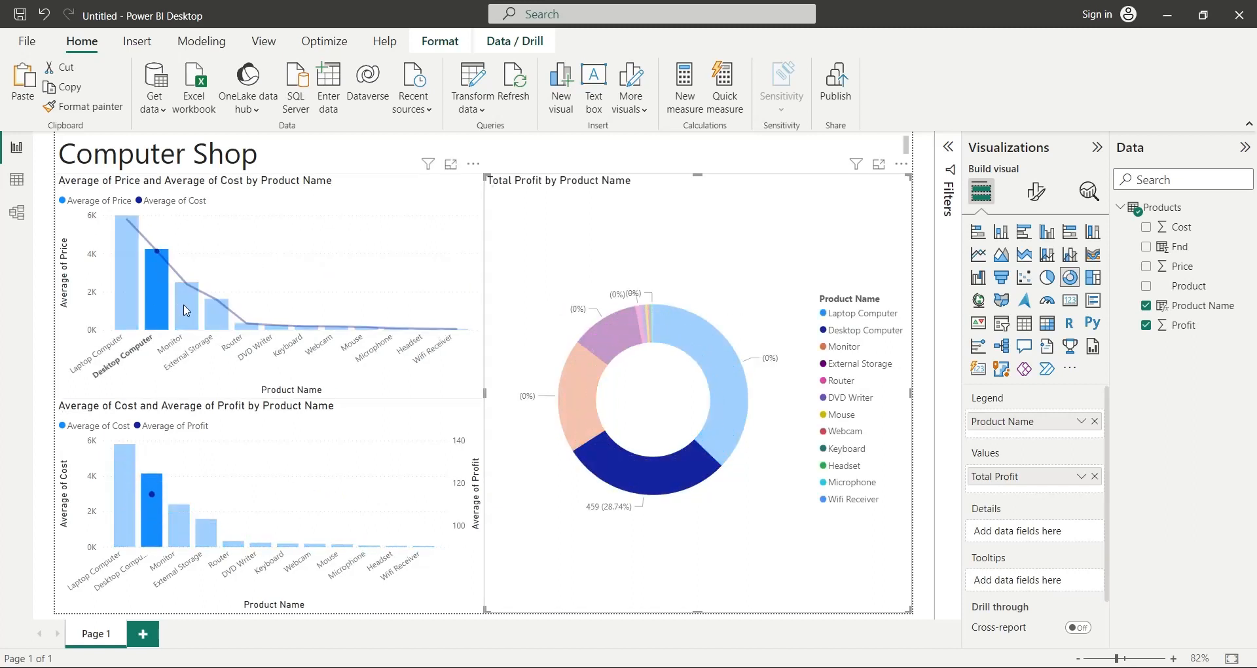
pyautogui.click(187, 307)
pyautogui.click(220, 322)
pyautogui.click(218, 319)
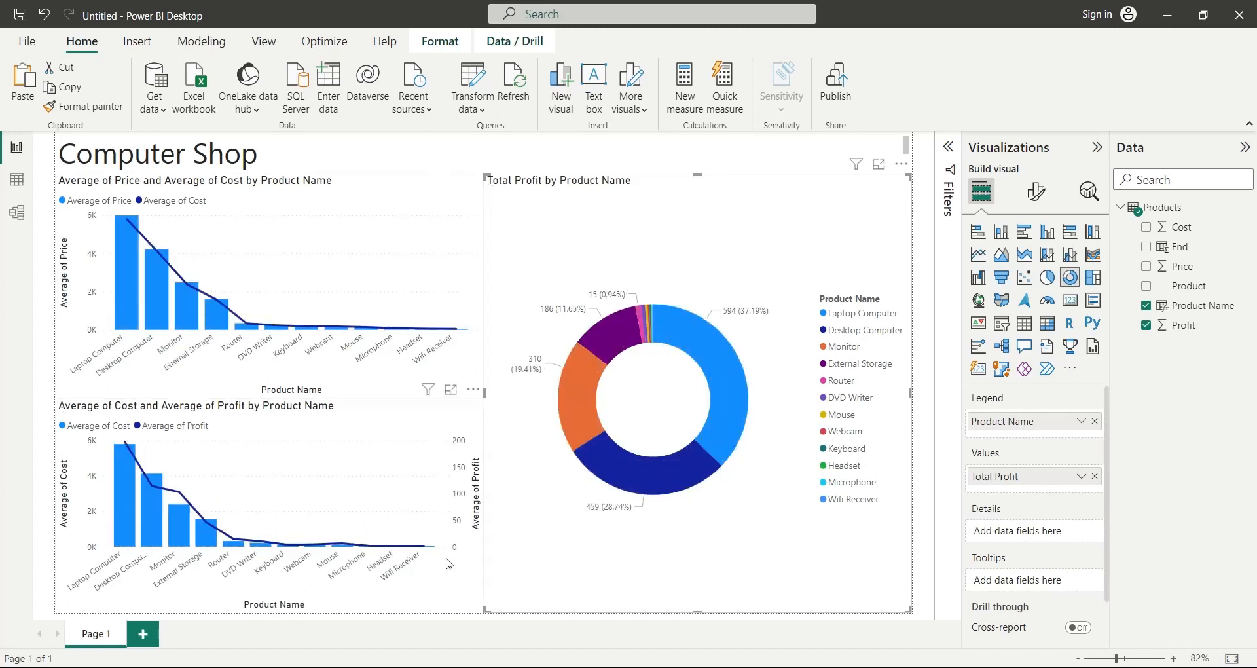
pyautogui.click(482, 622)
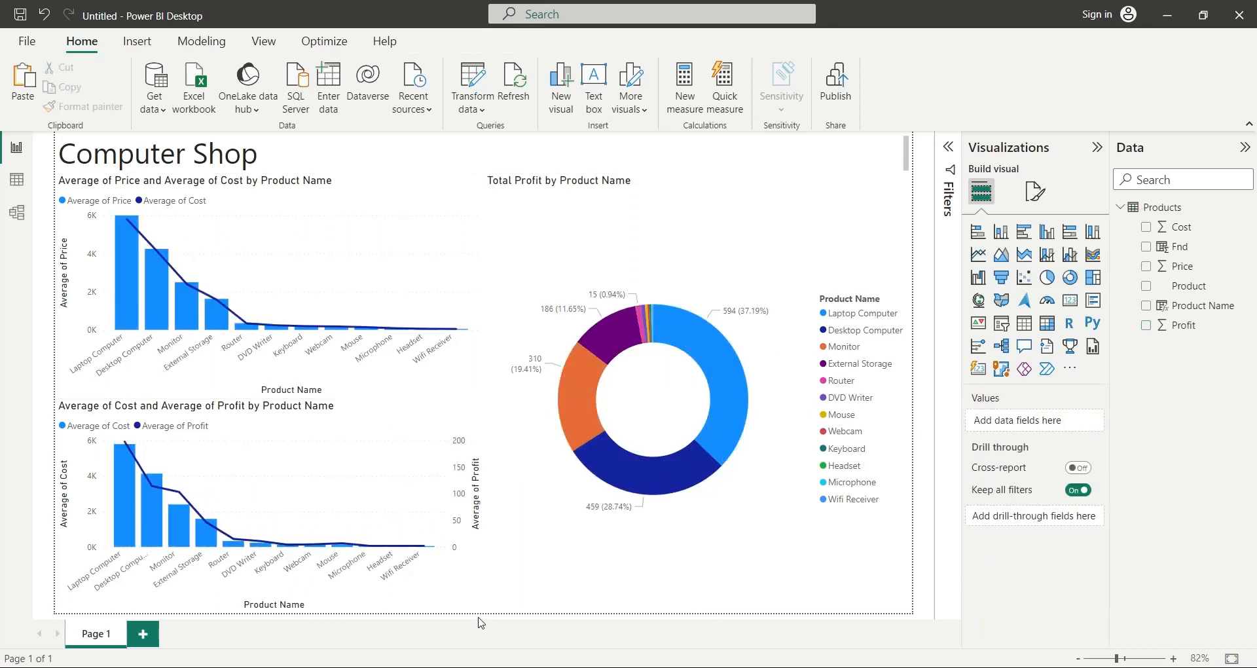